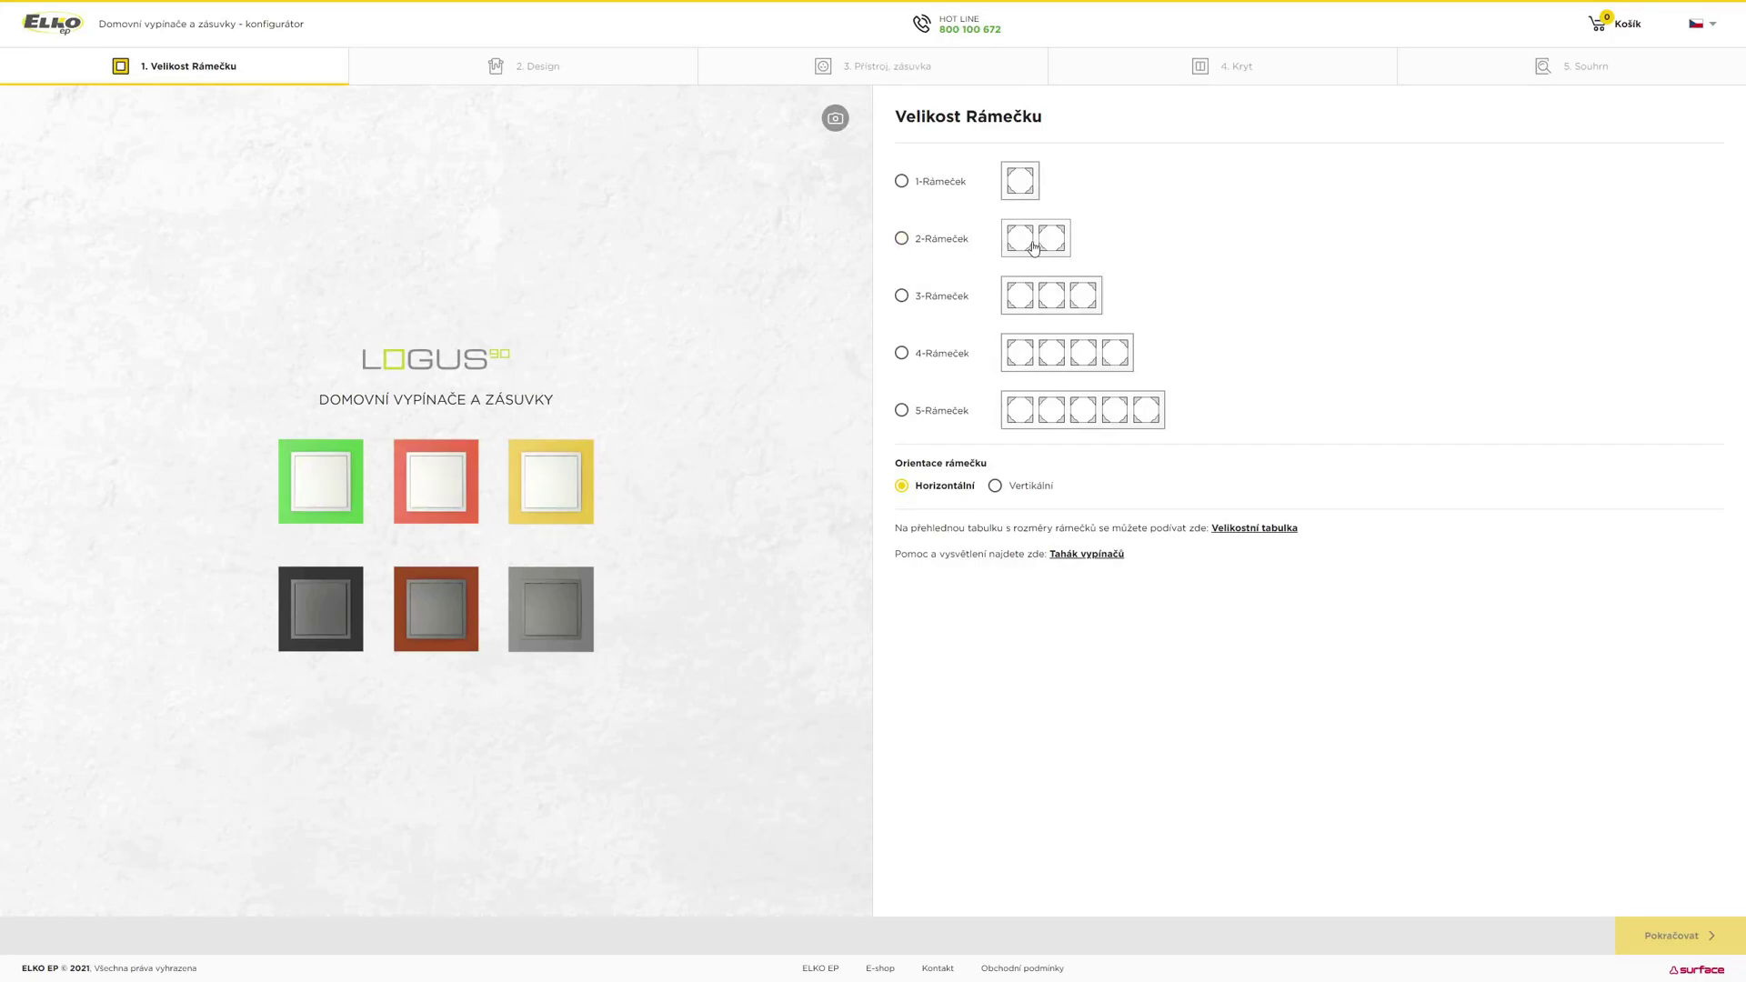
Choose the 2-Rámeček frame size and the Animato - Plast design 90920 TEE ledová / ledová, and proceed to device selection
{"action": "left_click", "coordinate": [1034, 246]}
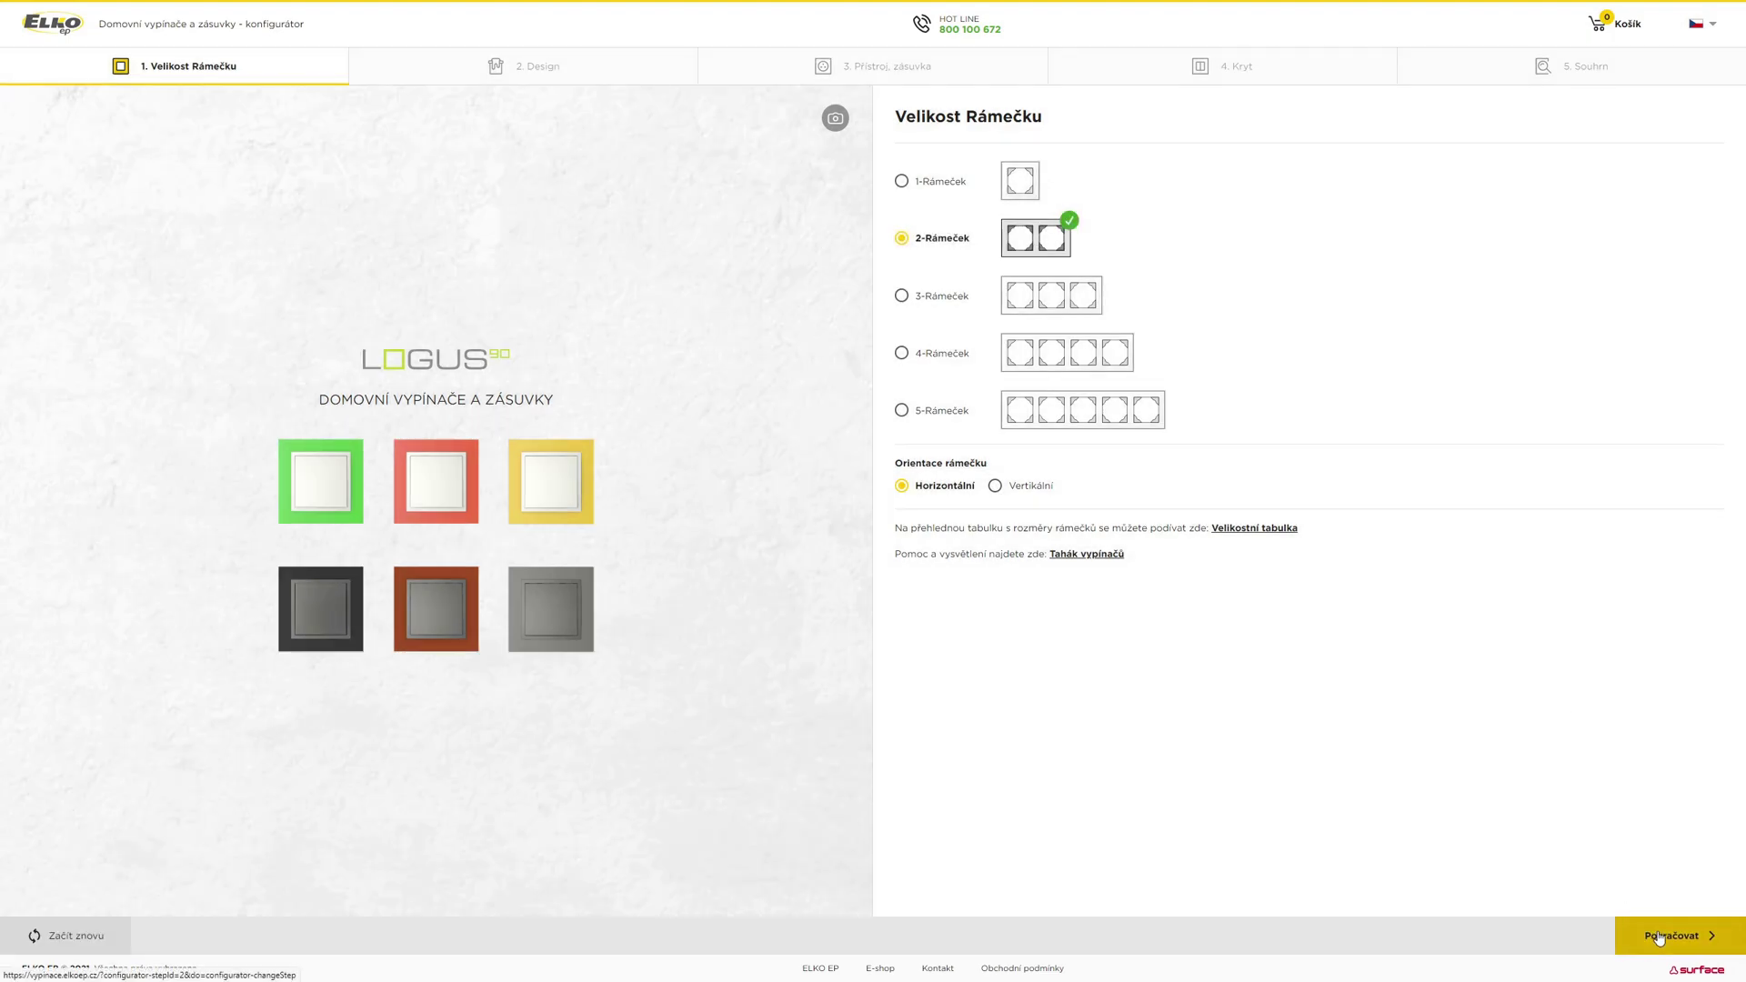
{"action": "left_click", "coordinate": [1661, 937]}
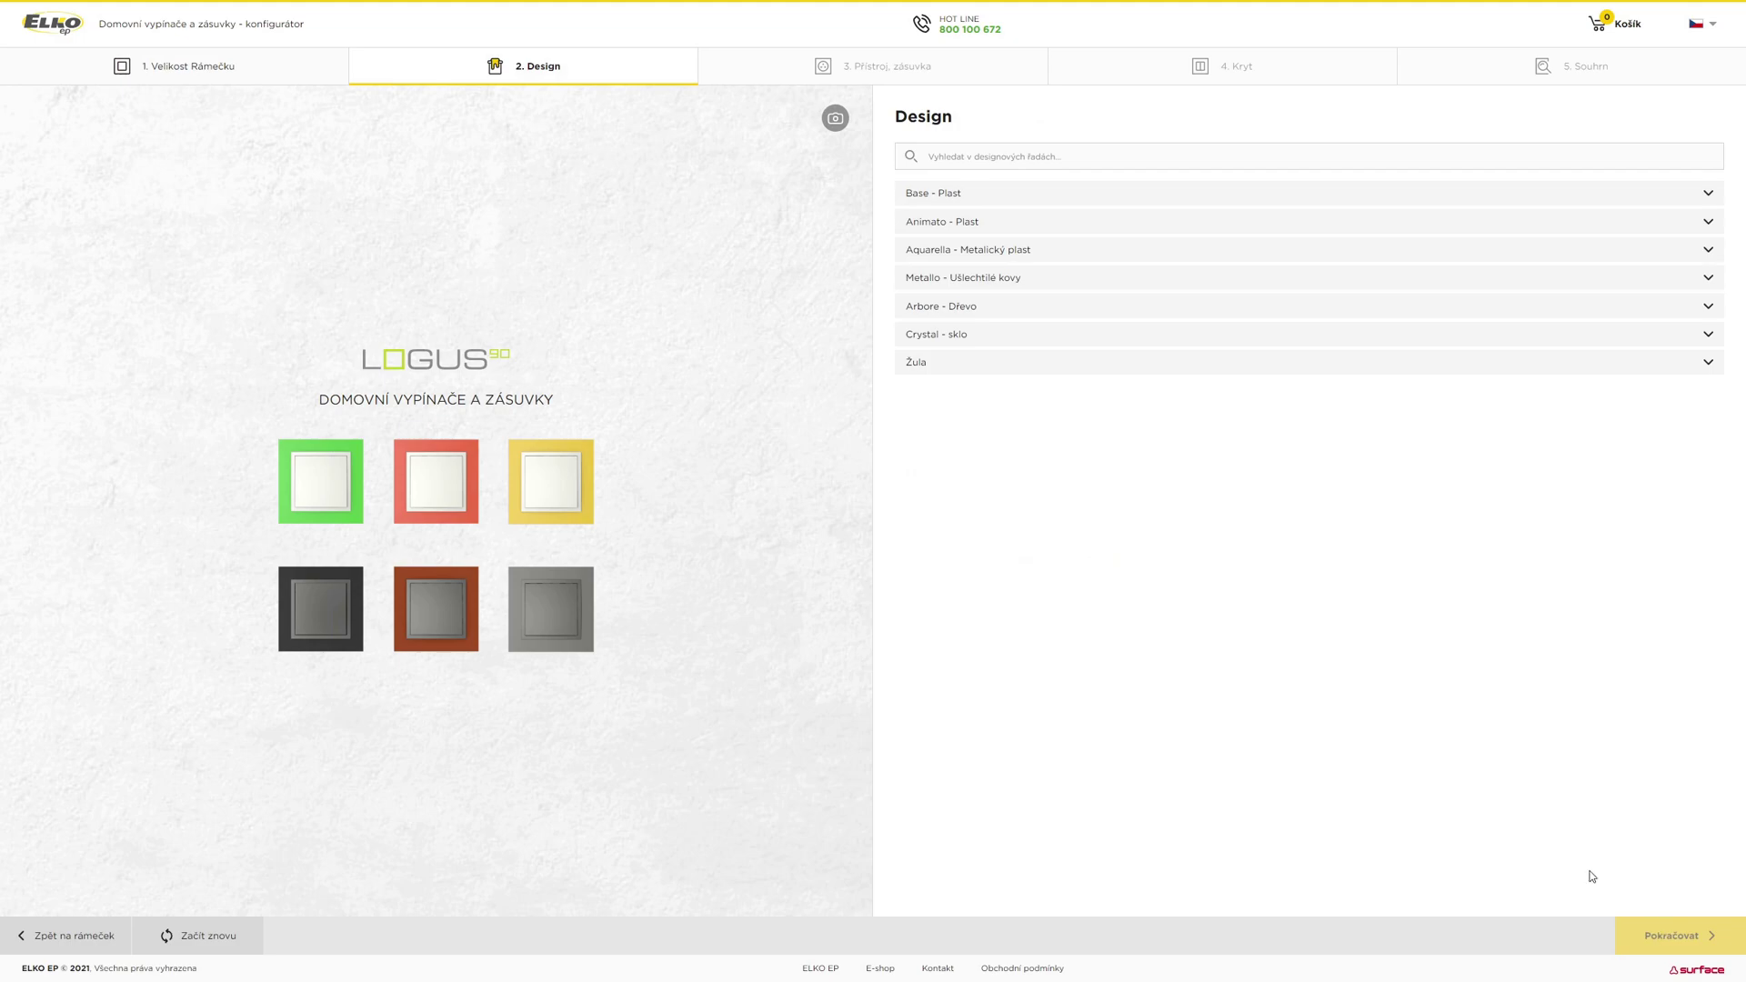
{"action": "left_click", "coordinate": [948, 232]}
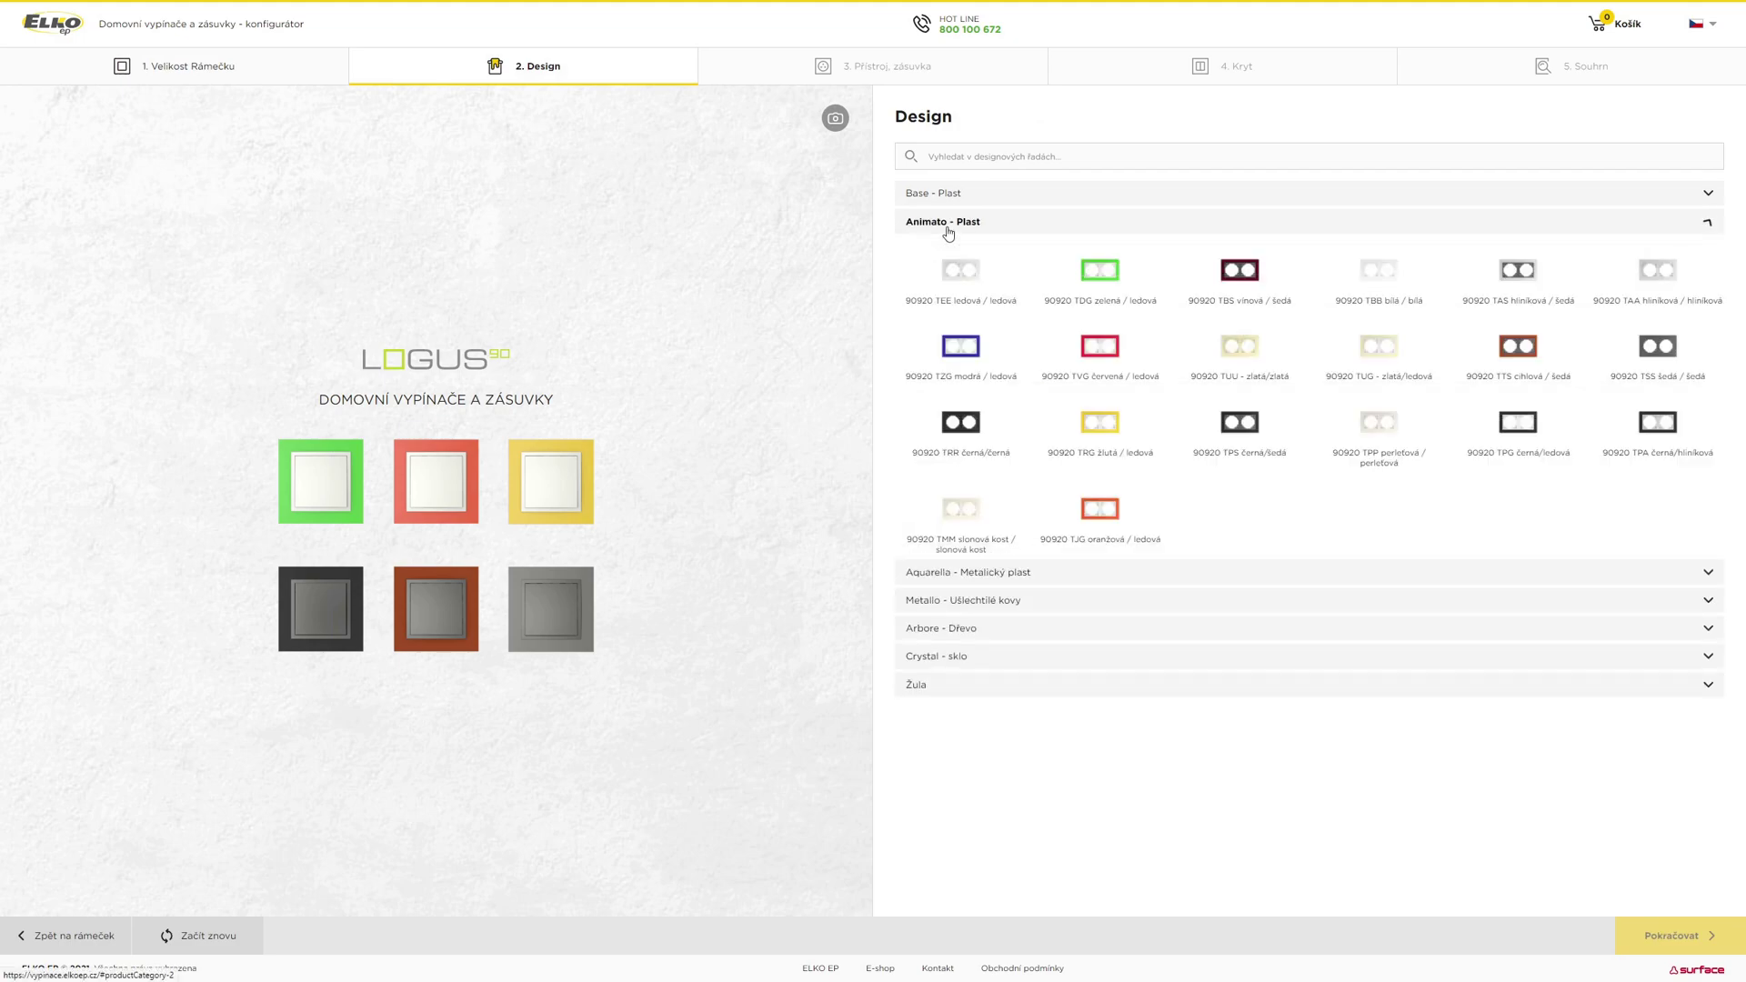
{"action": "left_click", "coordinate": [974, 277]}
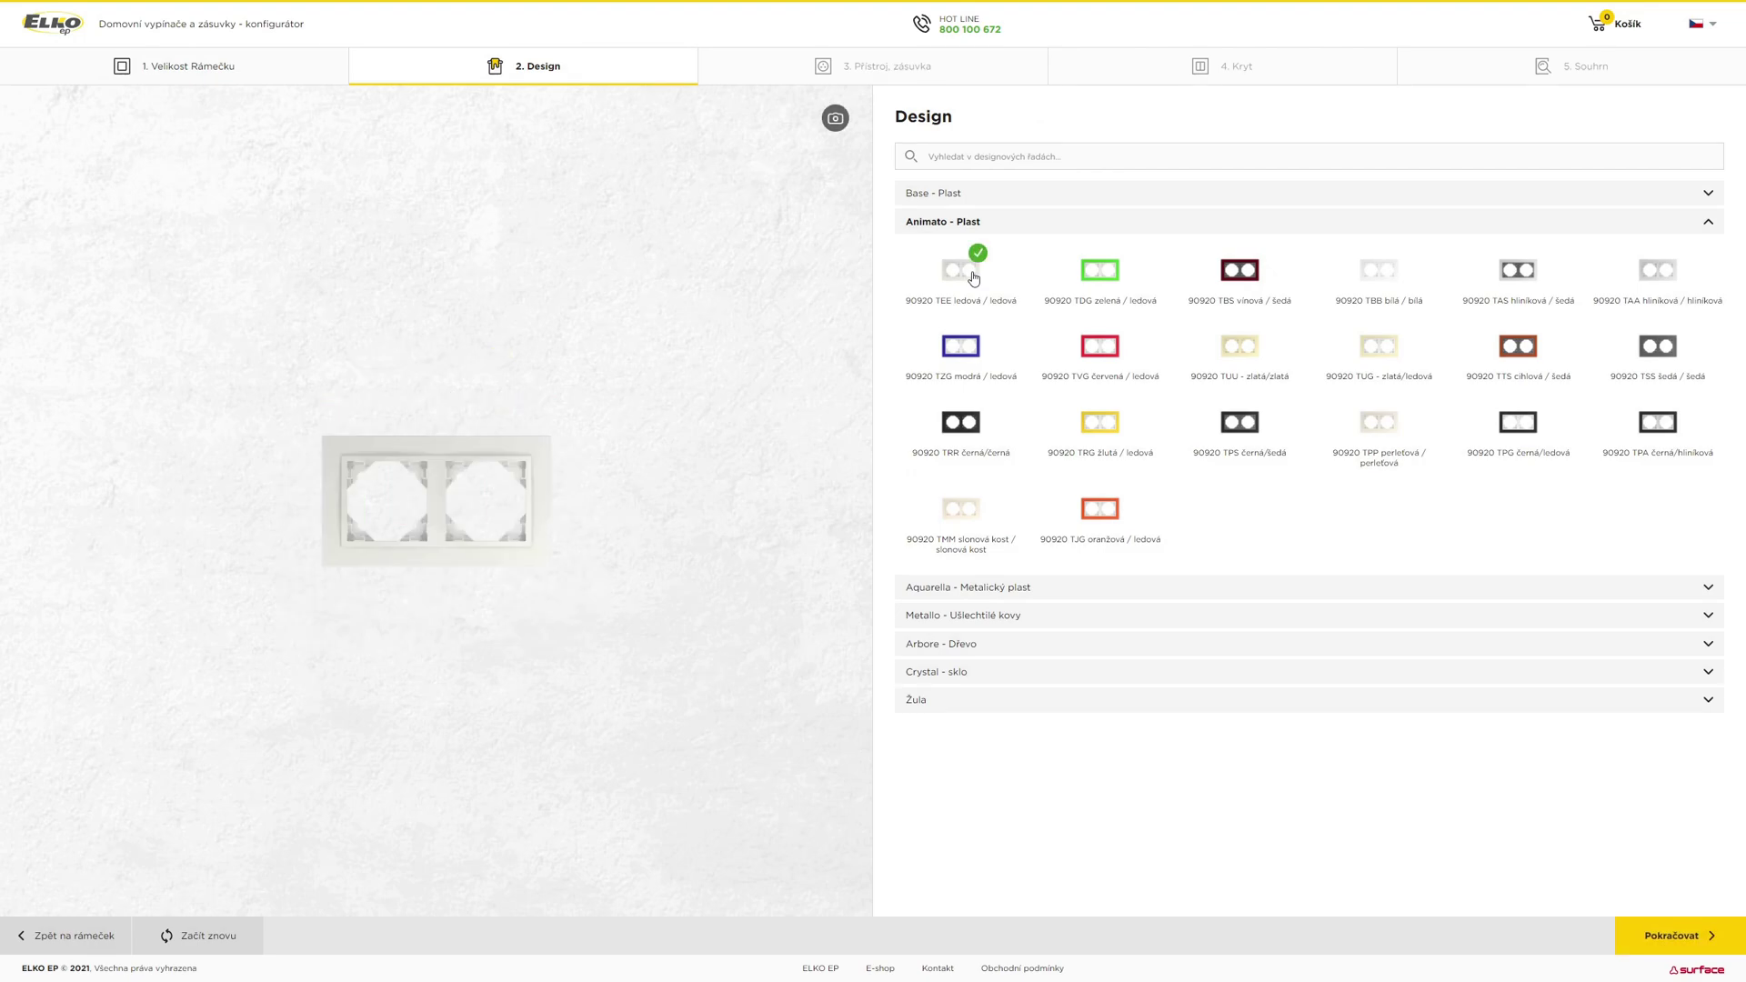
{"action": "left_click", "coordinate": [1675, 937]}
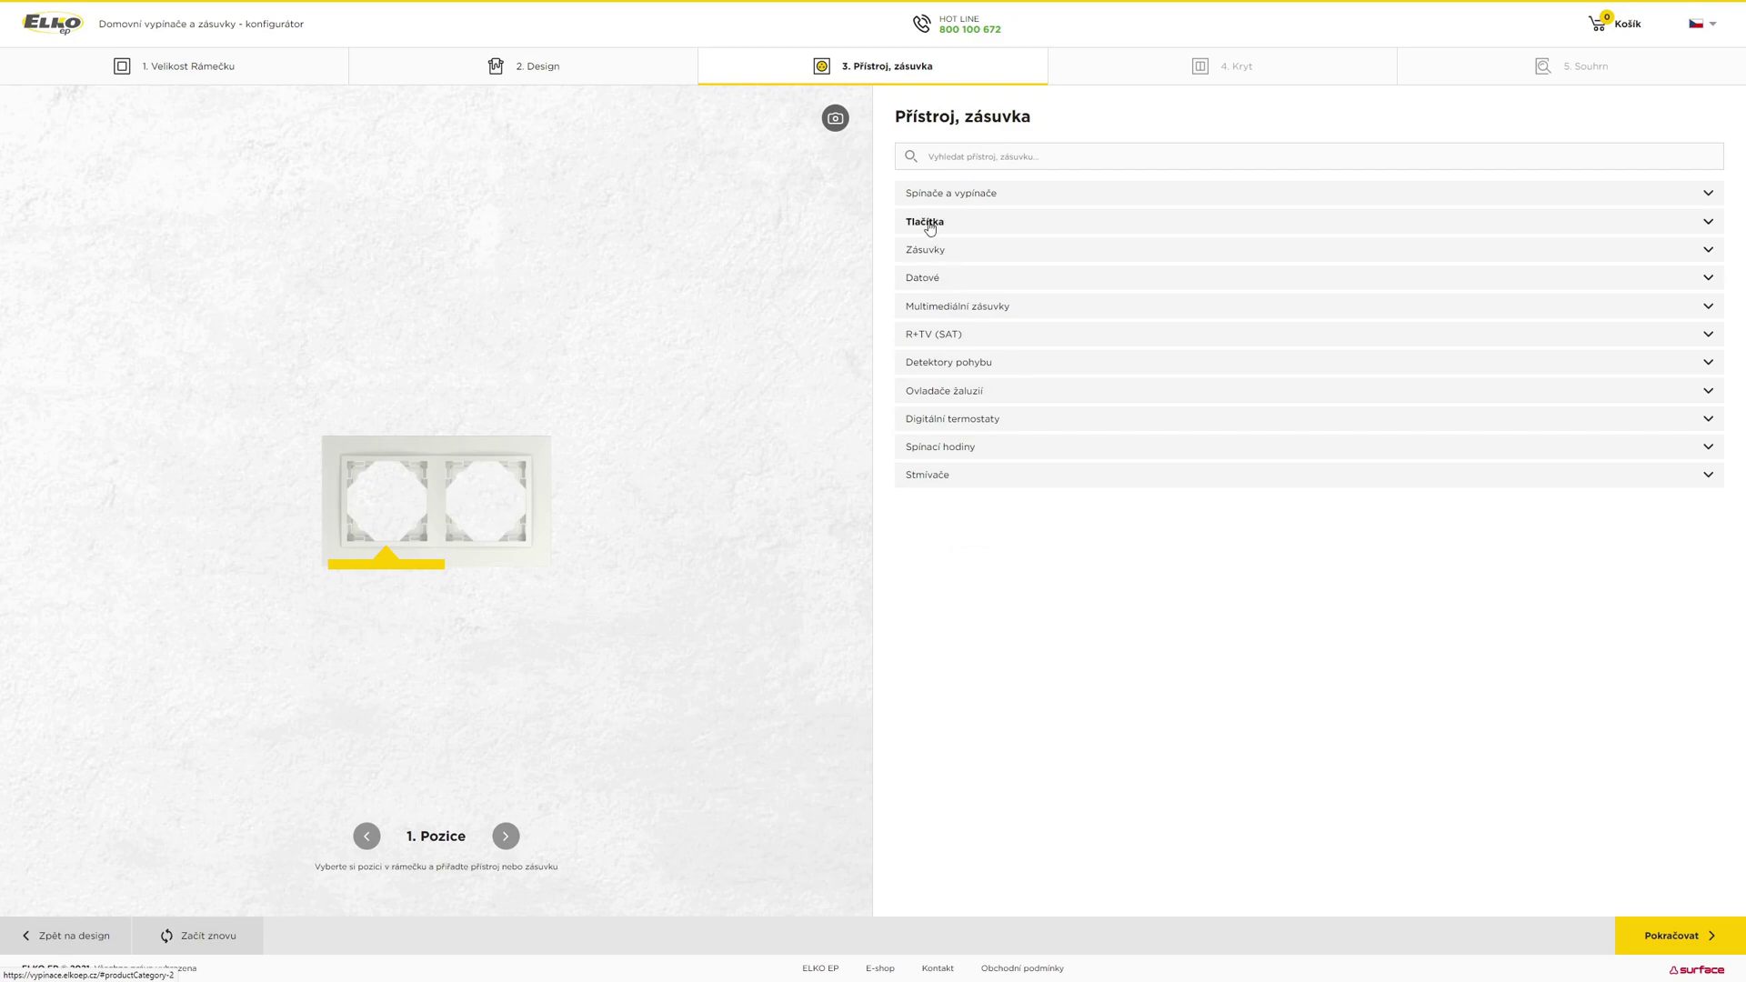
Fit Spínač jednopólový řaz. 1 10A/250V in position 1 and Bezšroubová zásuvka French type se zemnicím kolíkem 16A/250V in position 2
{"action": "left_click", "coordinate": [950, 208]}
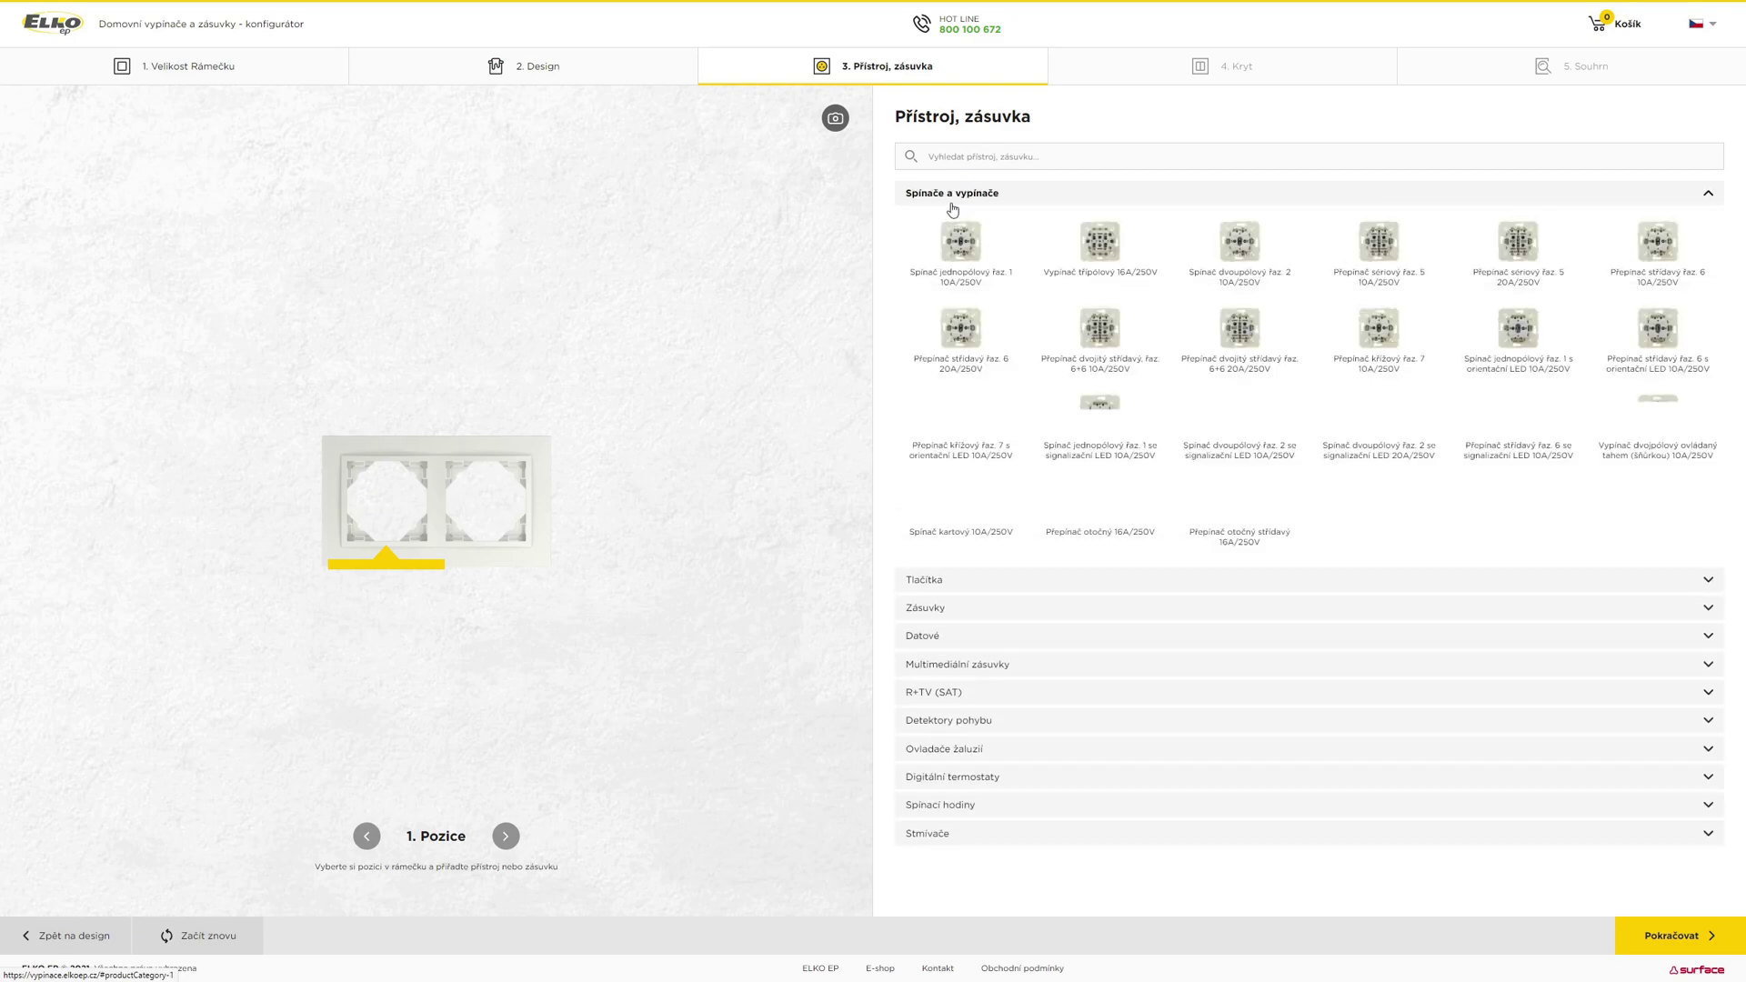
{"action": "left_click", "coordinate": [972, 247]}
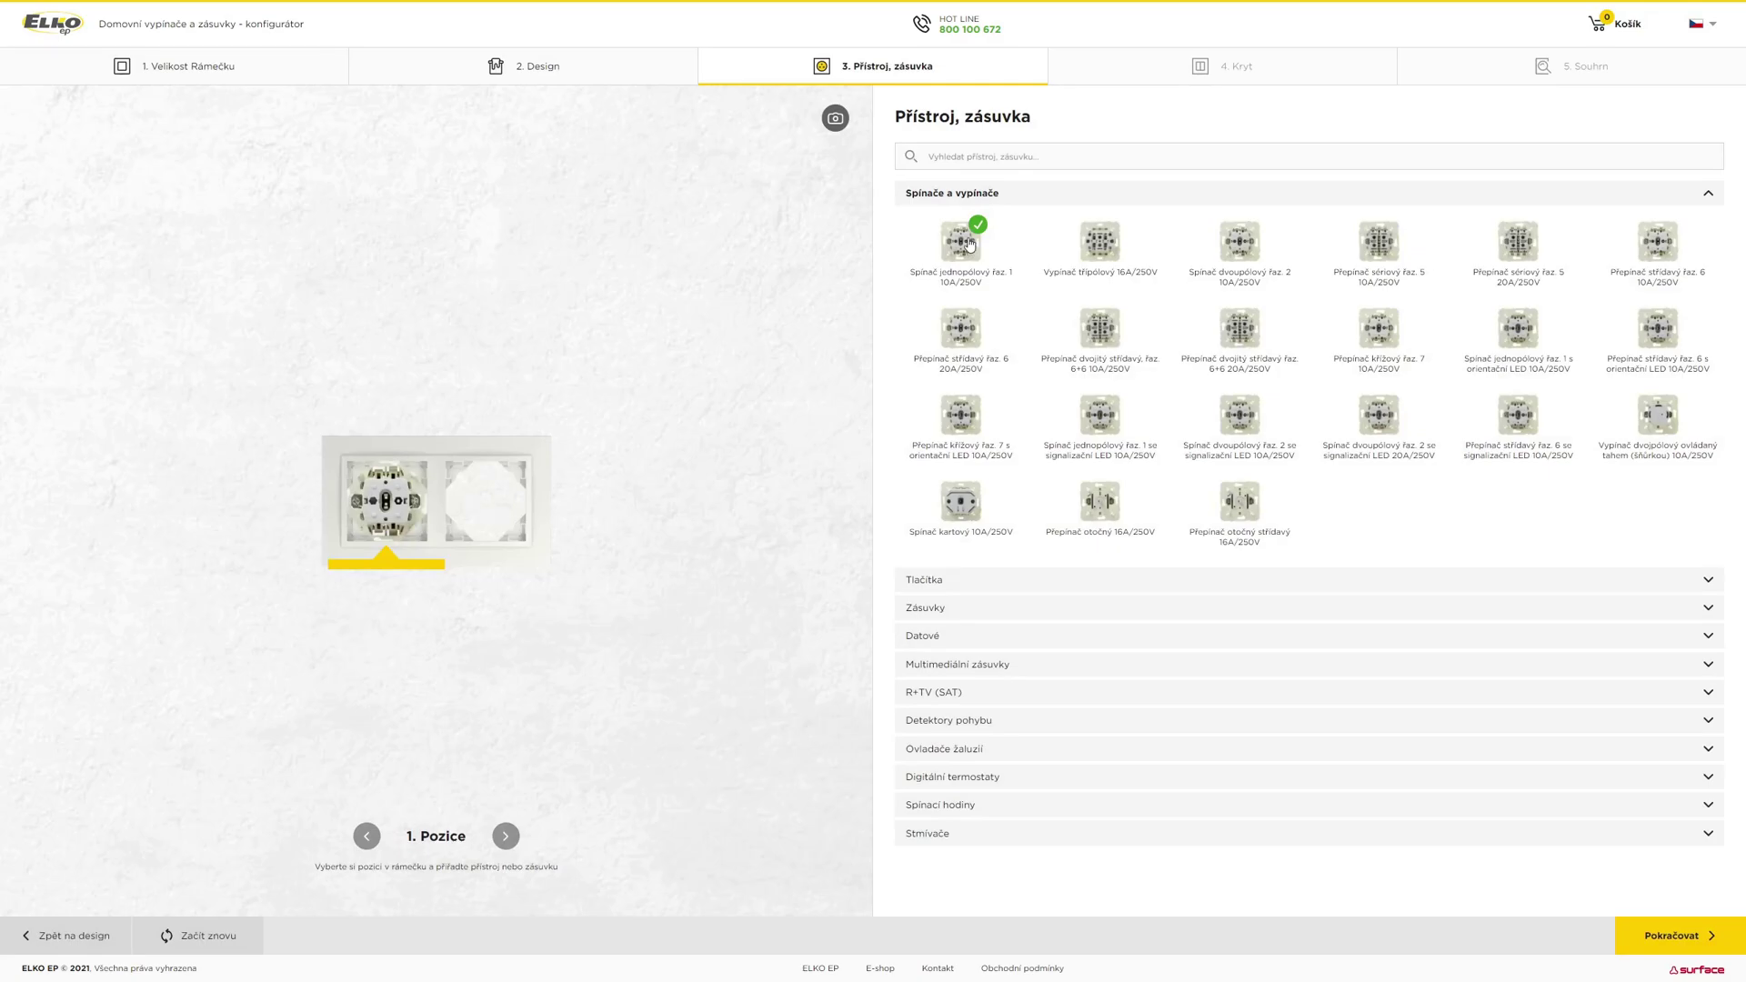
{"action": "left_click", "coordinate": [951, 195]}
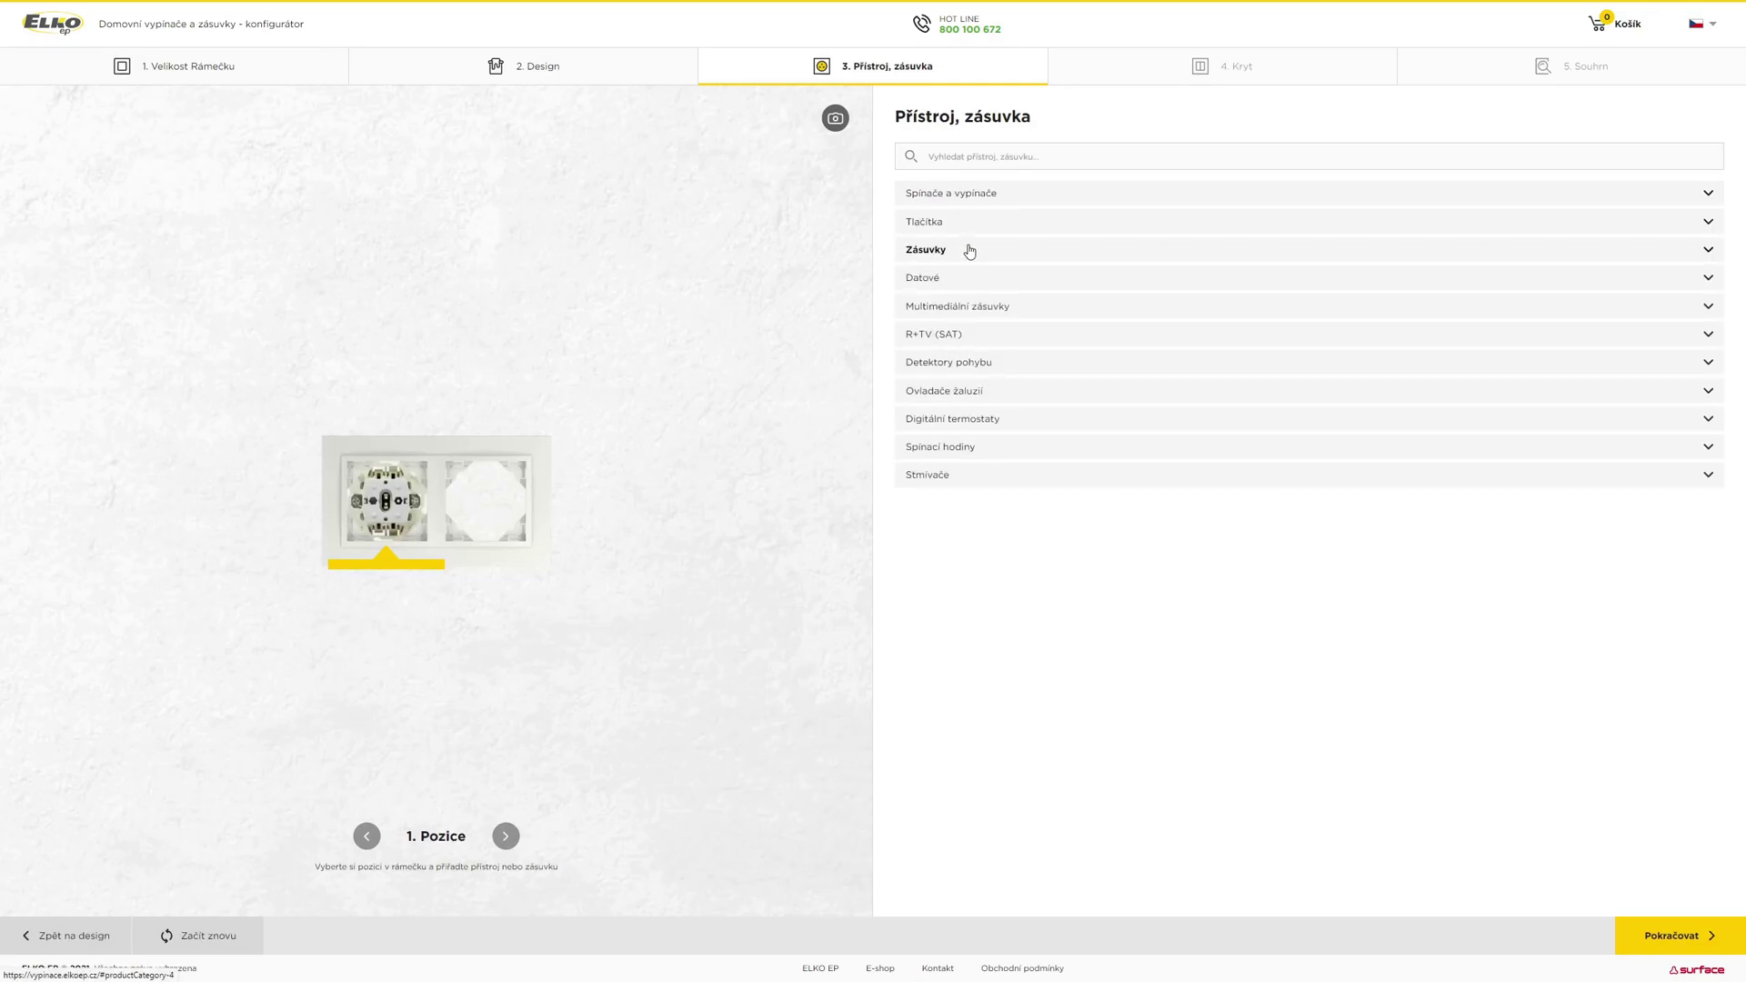
{"action": "left_click", "coordinate": [507, 842]}
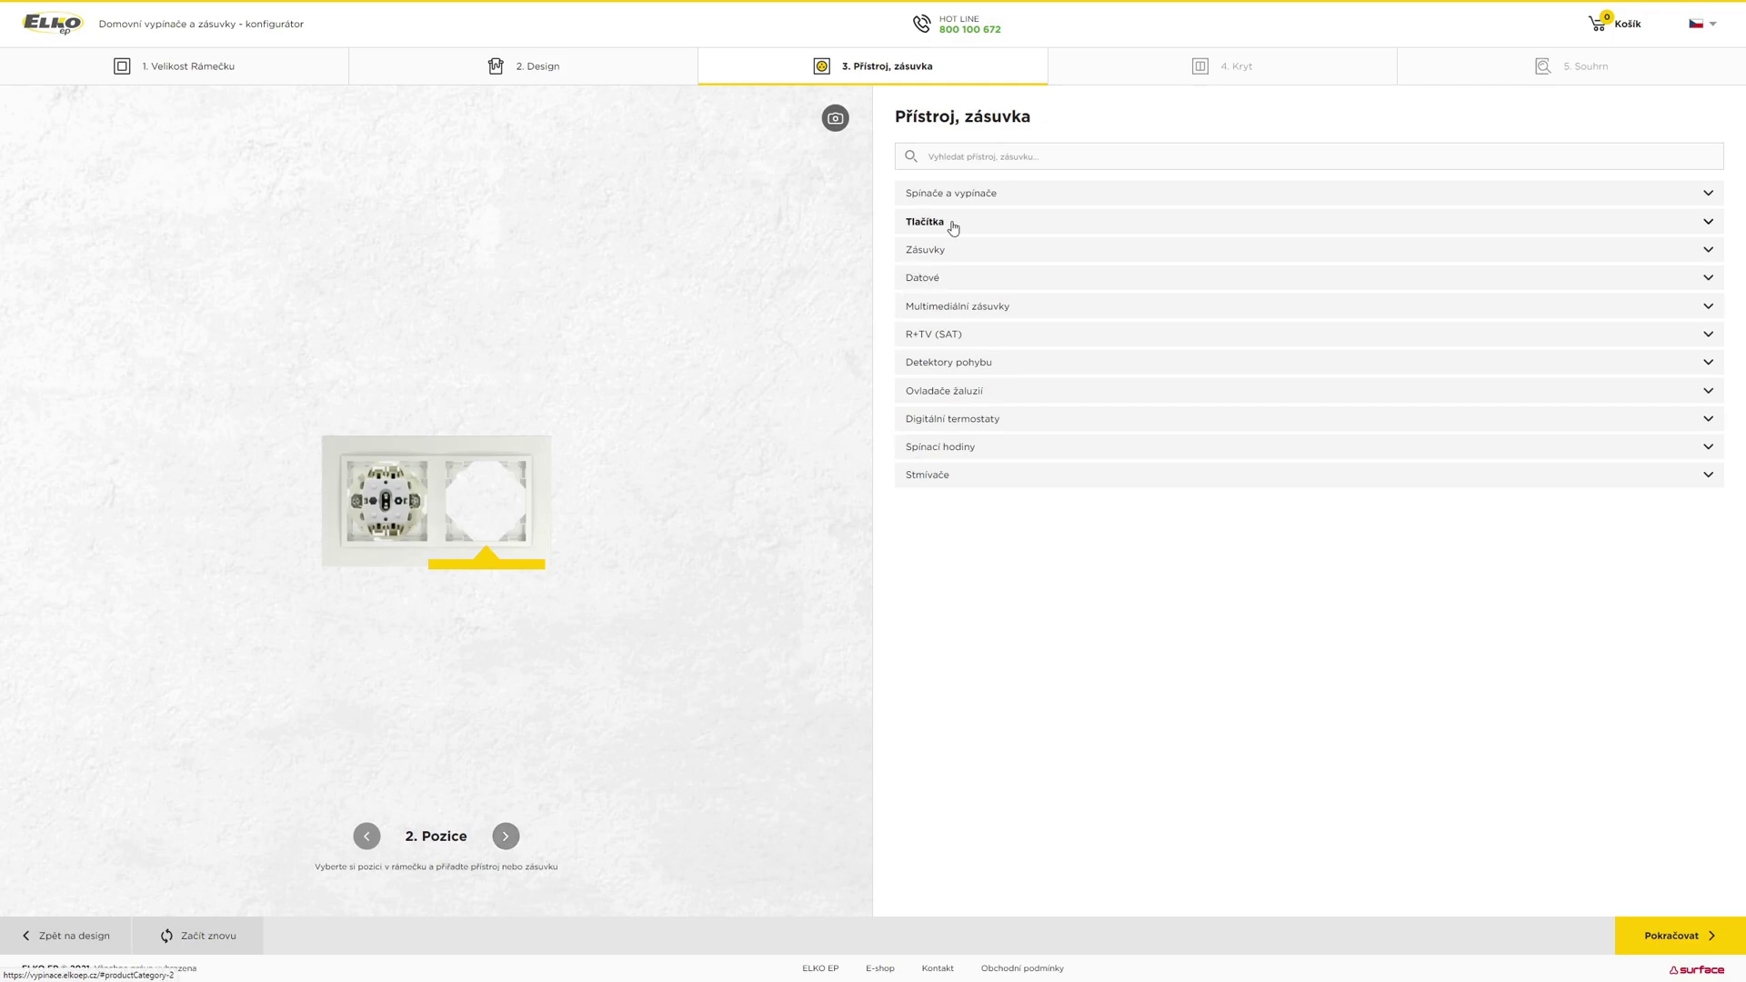
{"action": "left_click", "coordinate": [964, 249]}
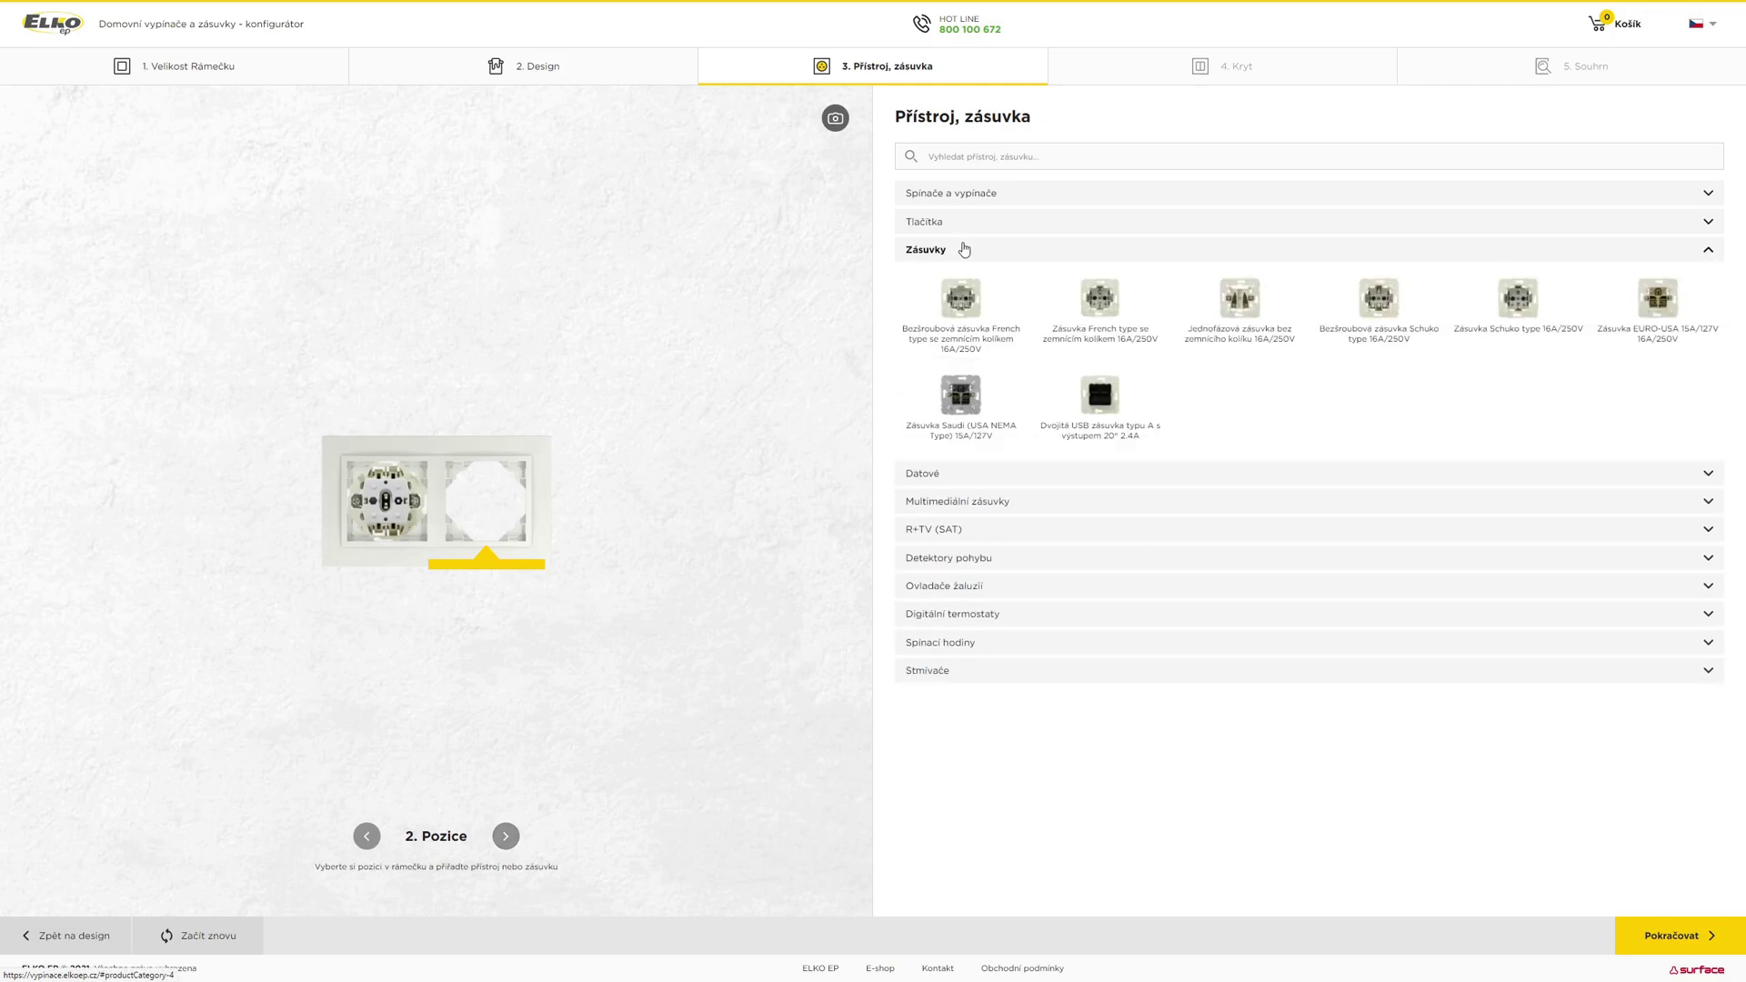
{"action": "left_click", "coordinate": [962, 311]}
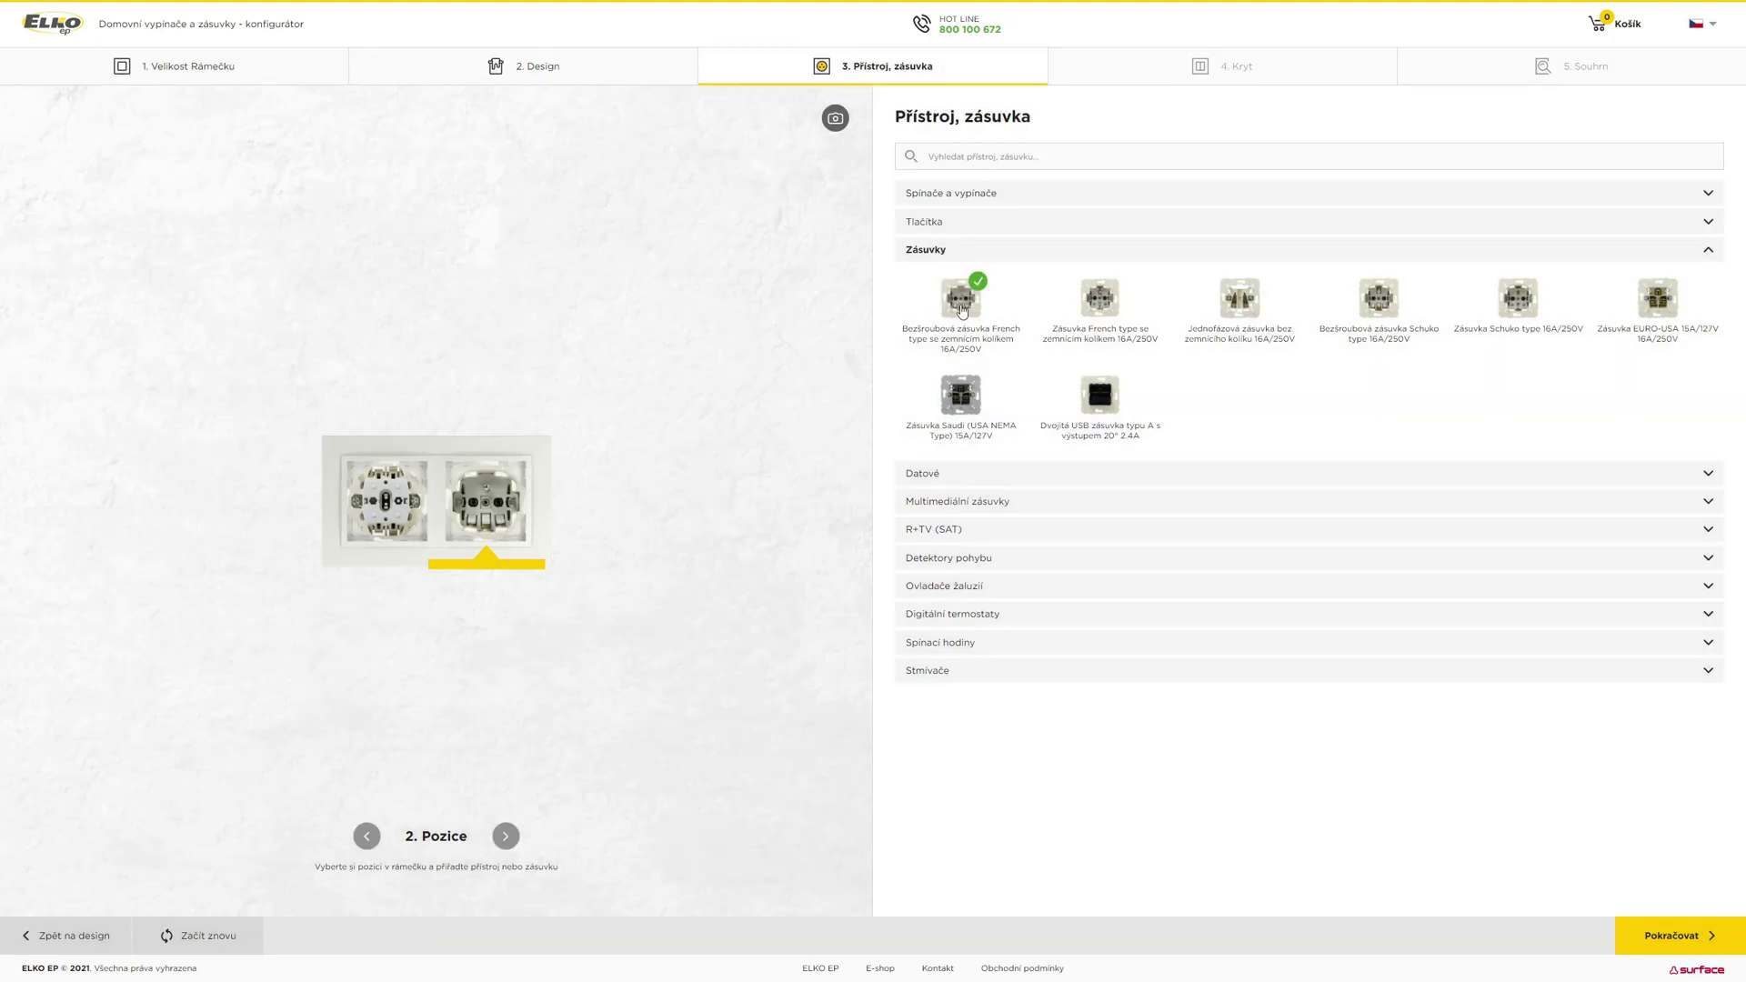
{"action": "left_click", "coordinate": [1660, 942]}
Cover position 1 with 90601 TGE - ledová and position 2 with 90652 TGE - ledová, and proceed to the summary
{"action": "left_click", "coordinate": [963, 206]}
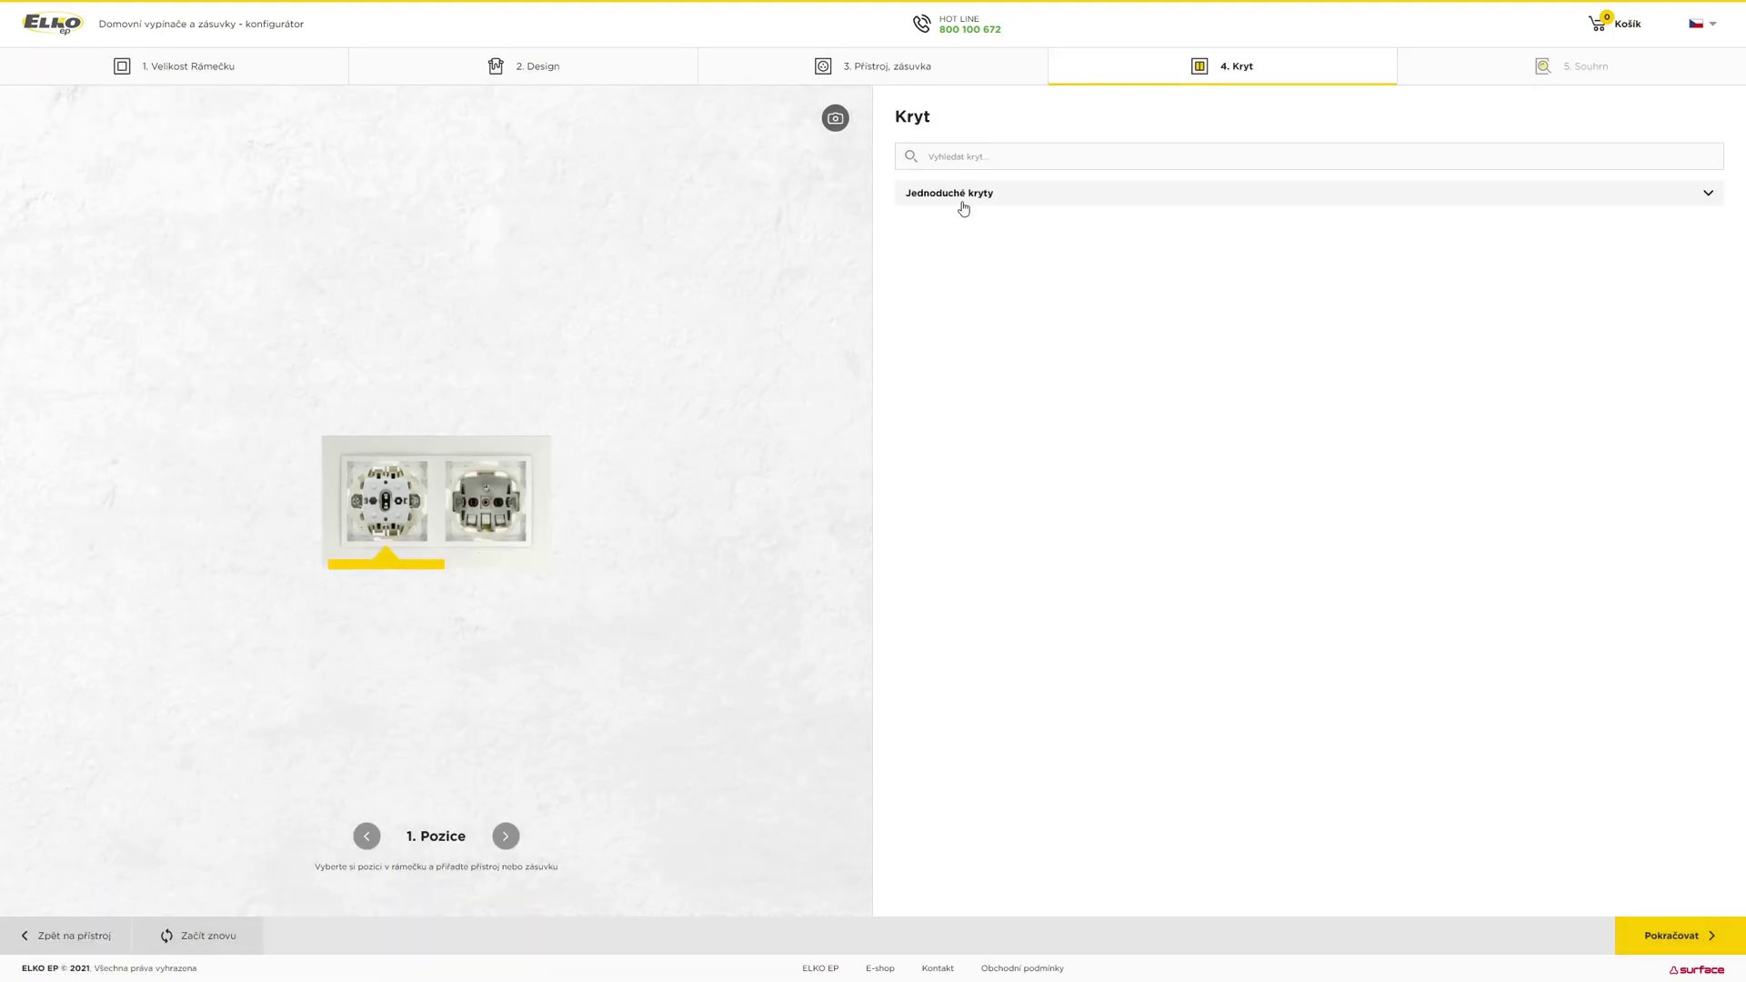
{"action": "left_click", "coordinate": [1519, 255]}
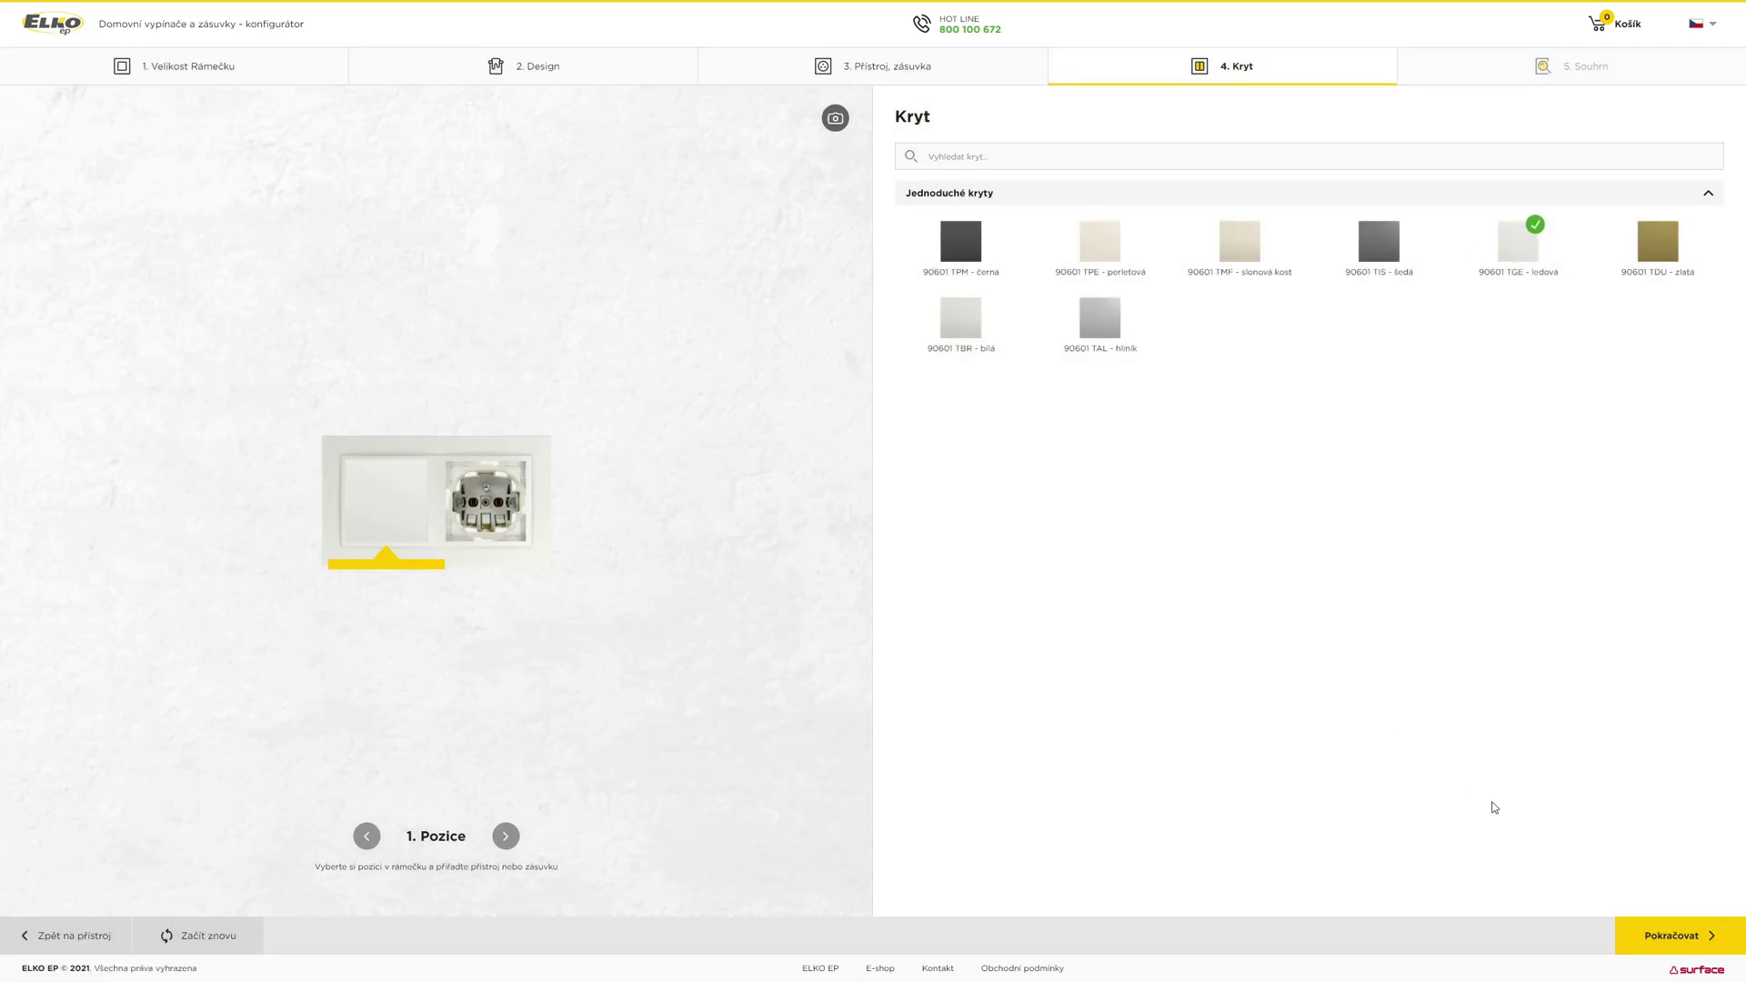
{"action": "left_click", "coordinate": [507, 837]}
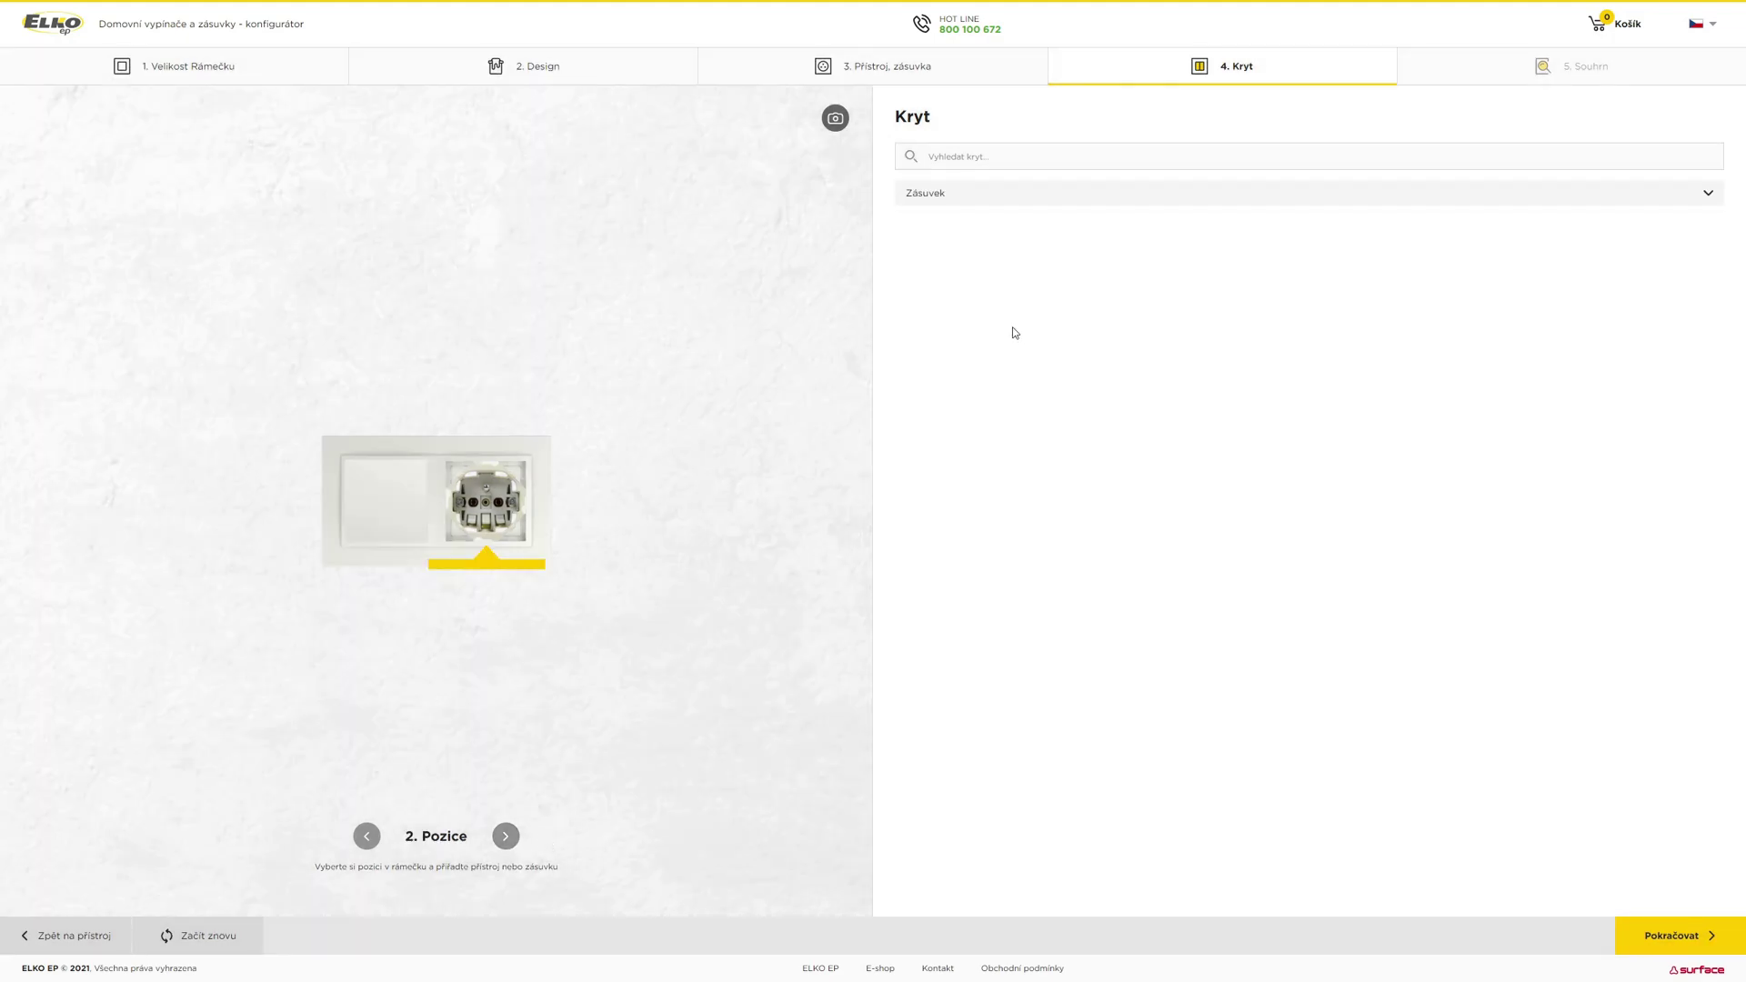
{"action": "left_click", "coordinate": [946, 194]}
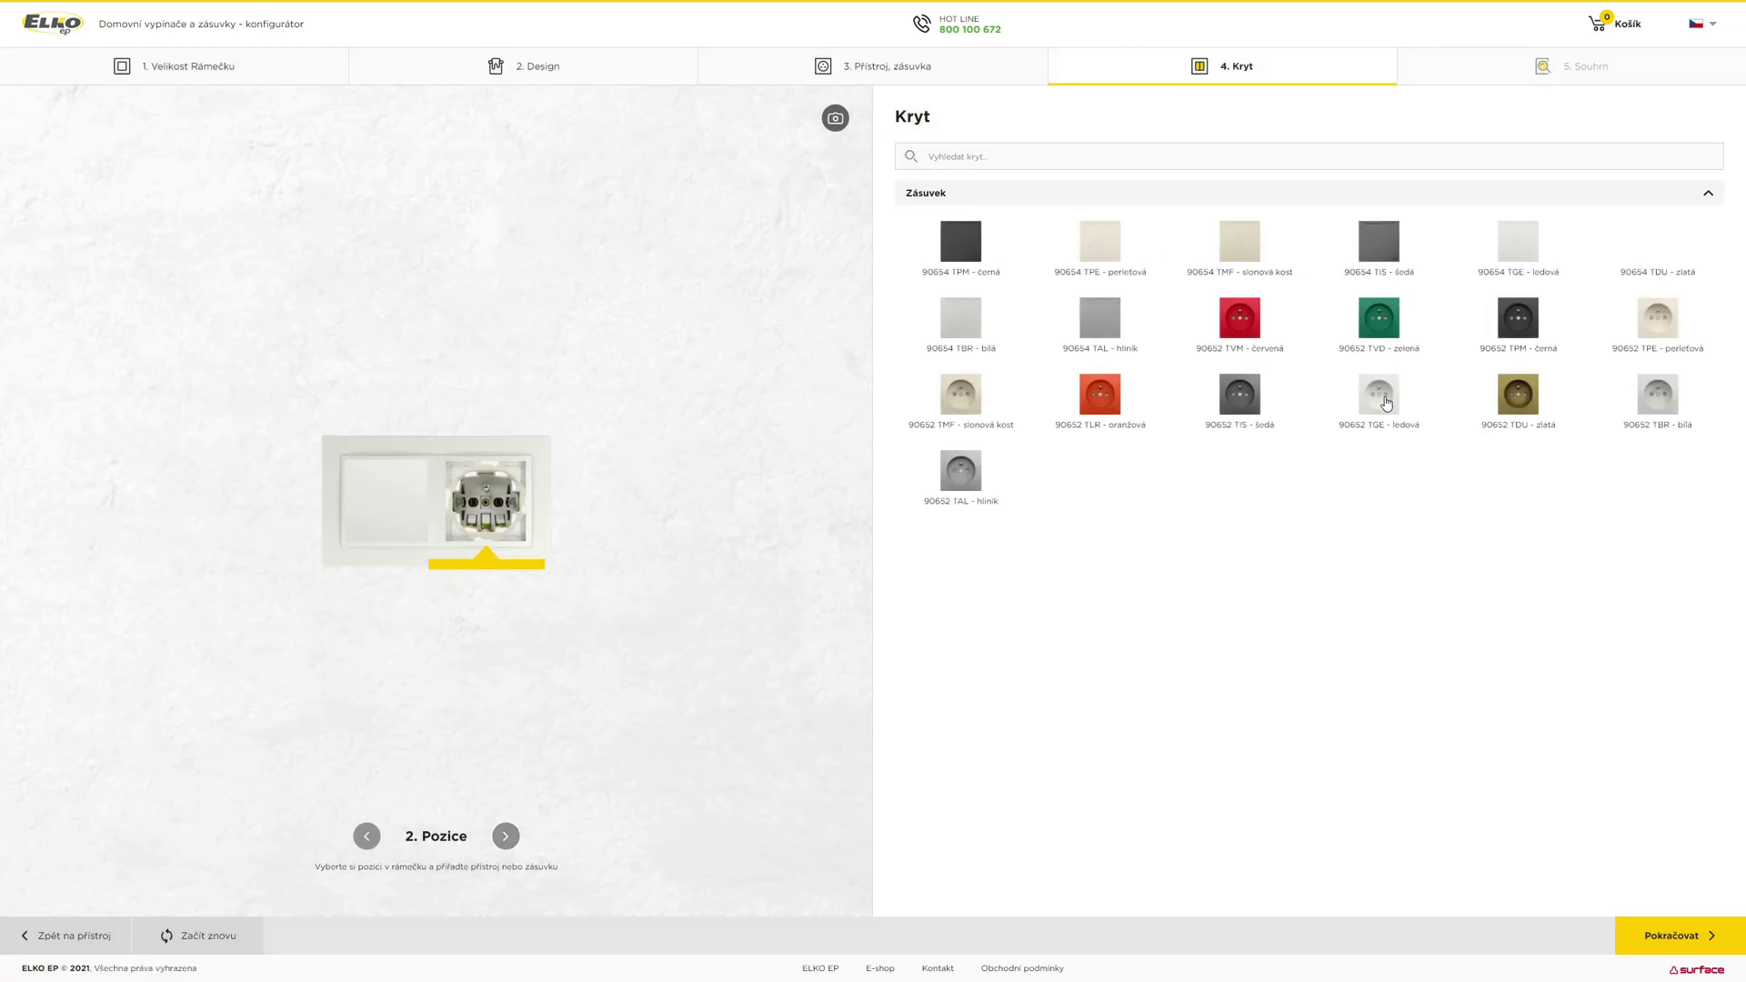
{"action": "left_click", "coordinate": [1385, 403]}
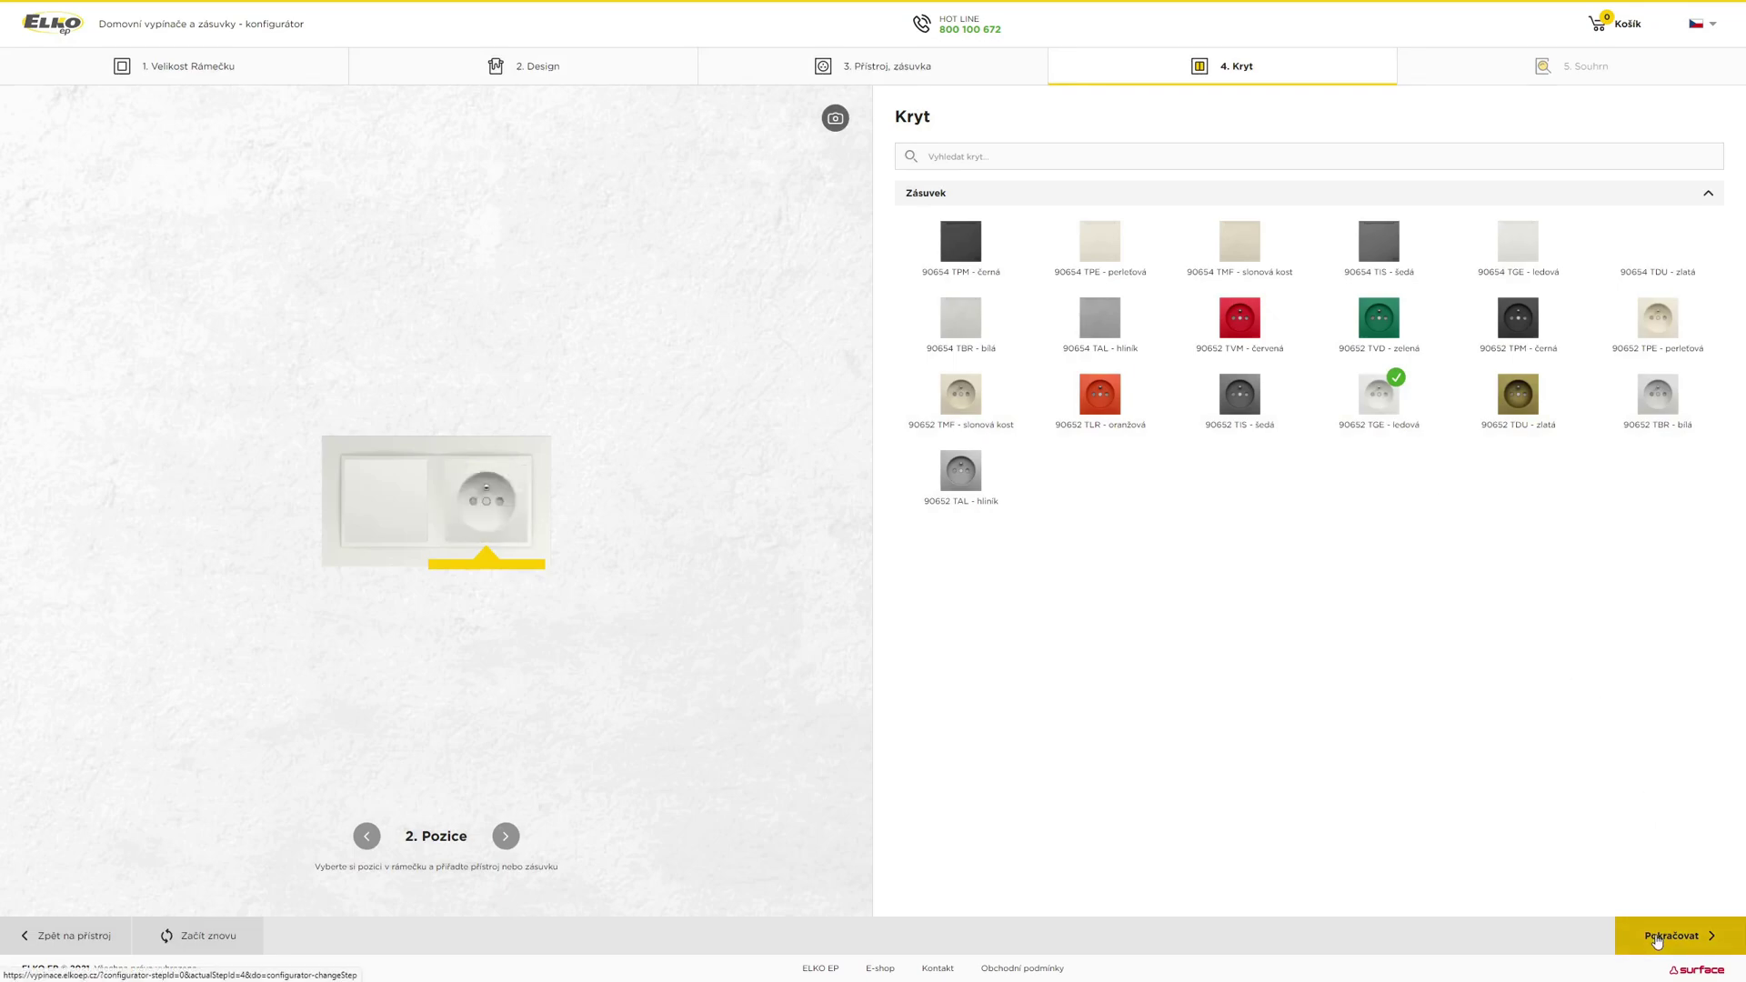
{"action": "left_click", "coordinate": [1656, 941]}
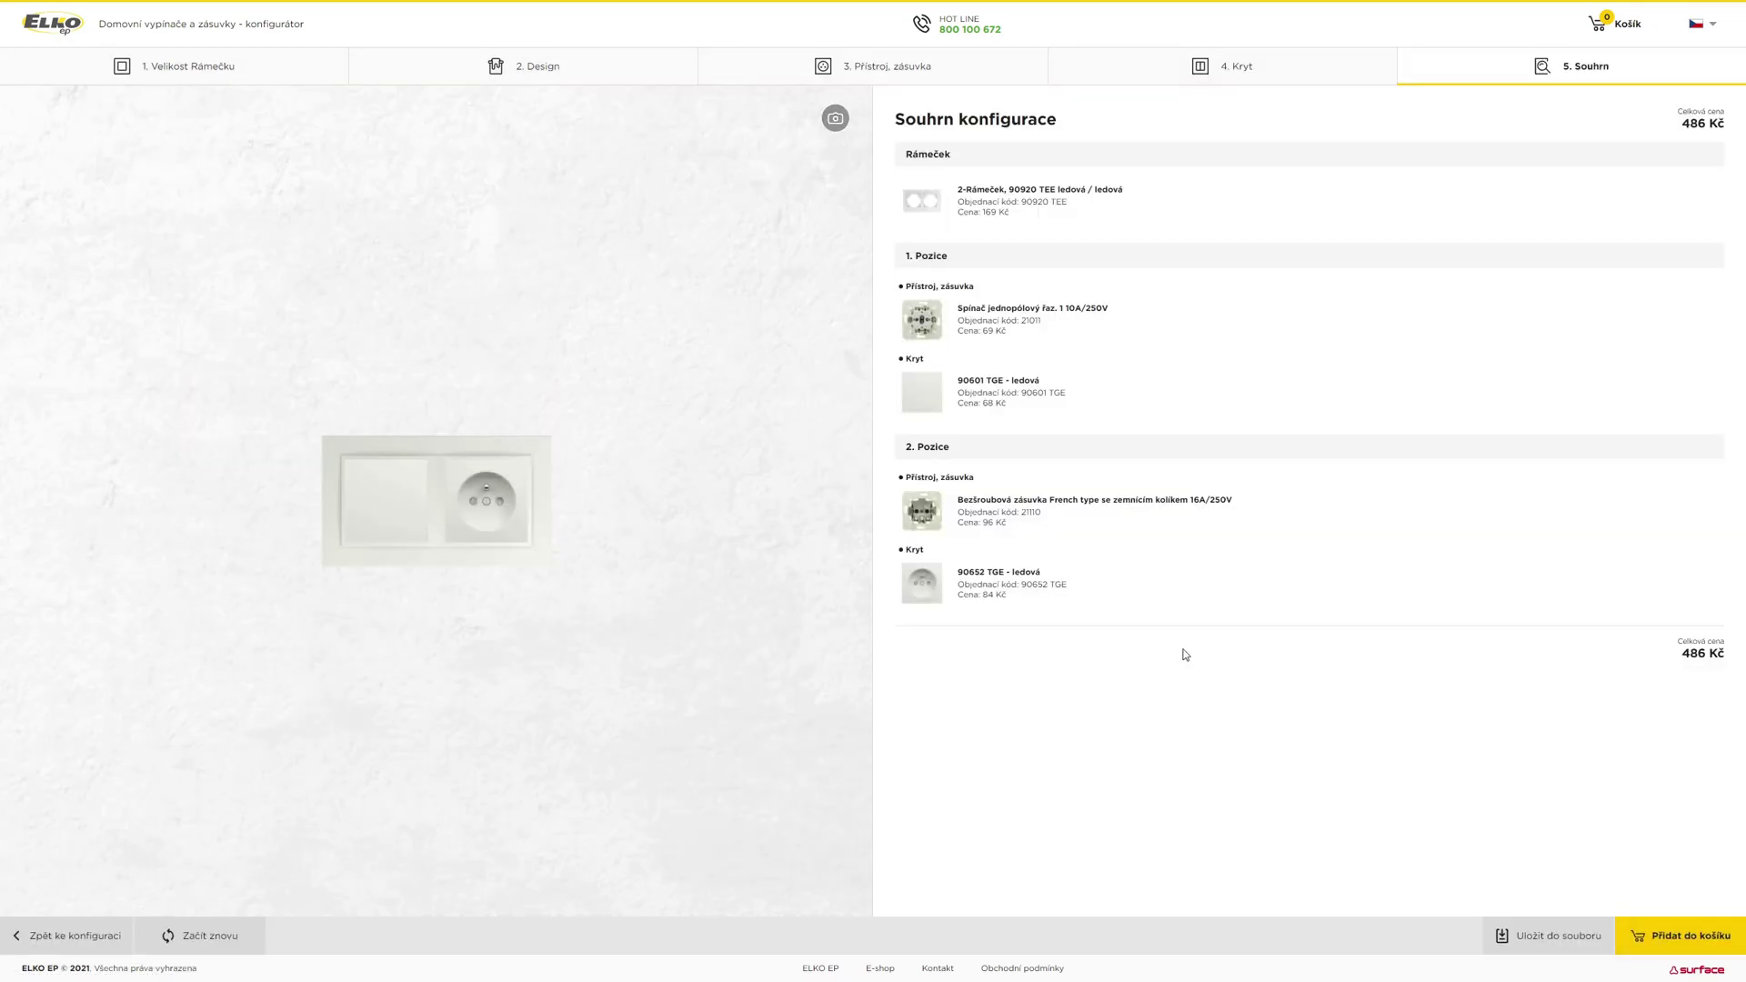
Add the configured assembly to the cart and assign it to a new room named Koupelna
{"action": "left_click", "coordinate": [1685, 934]}
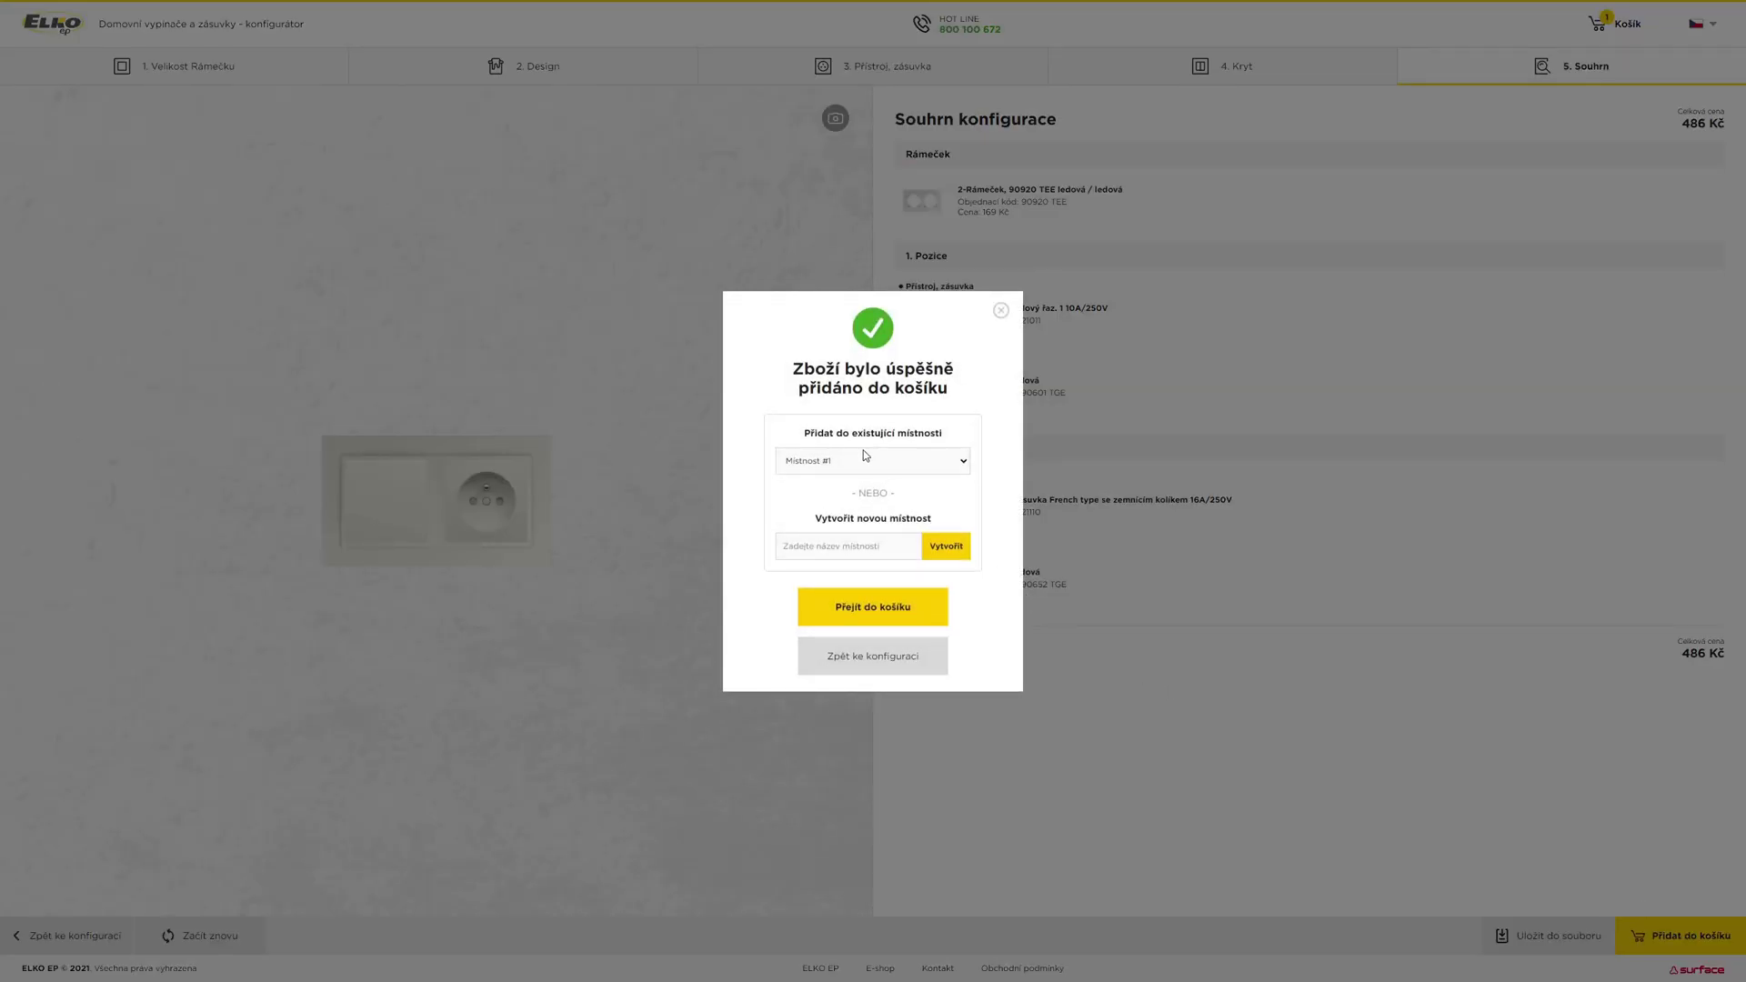
{"action": "left_click", "coordinate": [891, 463]}
{"action": "left_click", "coordinate": [891, 463]}
{"action": "left_click", "coordinate": [894, 545]}
{"action": "type", "text": "Koupelna"}
{"action": "left_click", "coordinate": [940, 554]}
{"action": "left_click", "coordinate": [828, 463]}
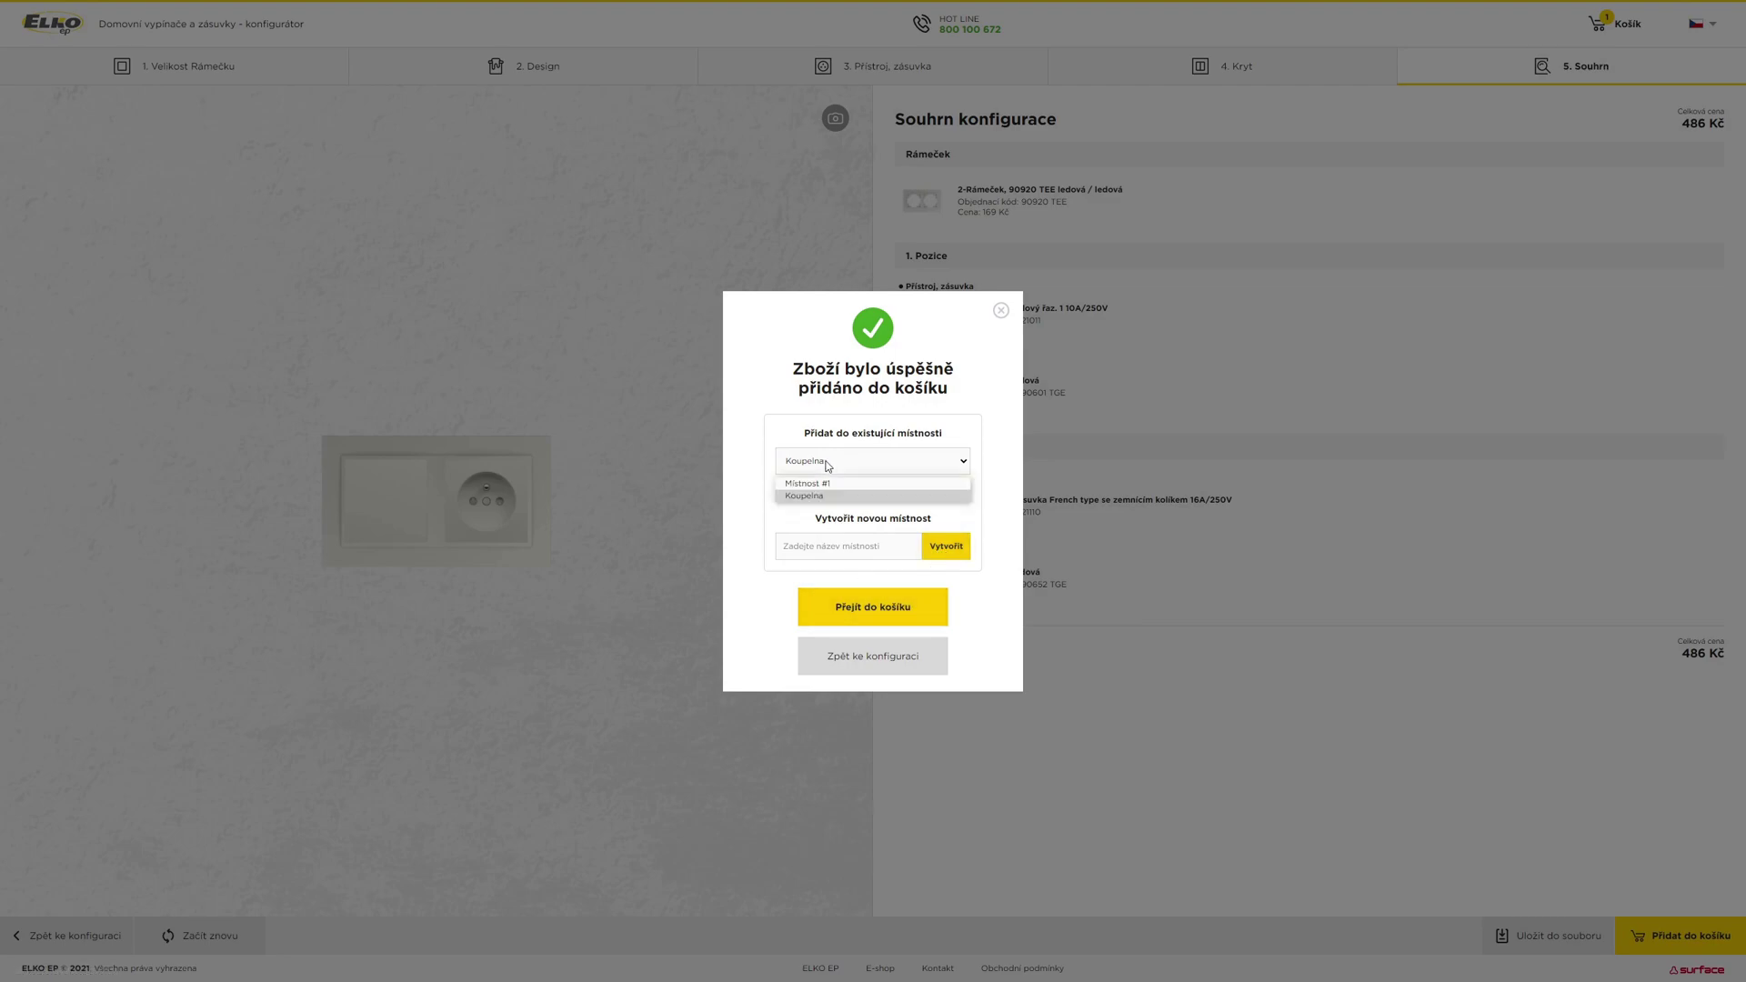
{"action": "left_click", "coordinate": [827, 464]}
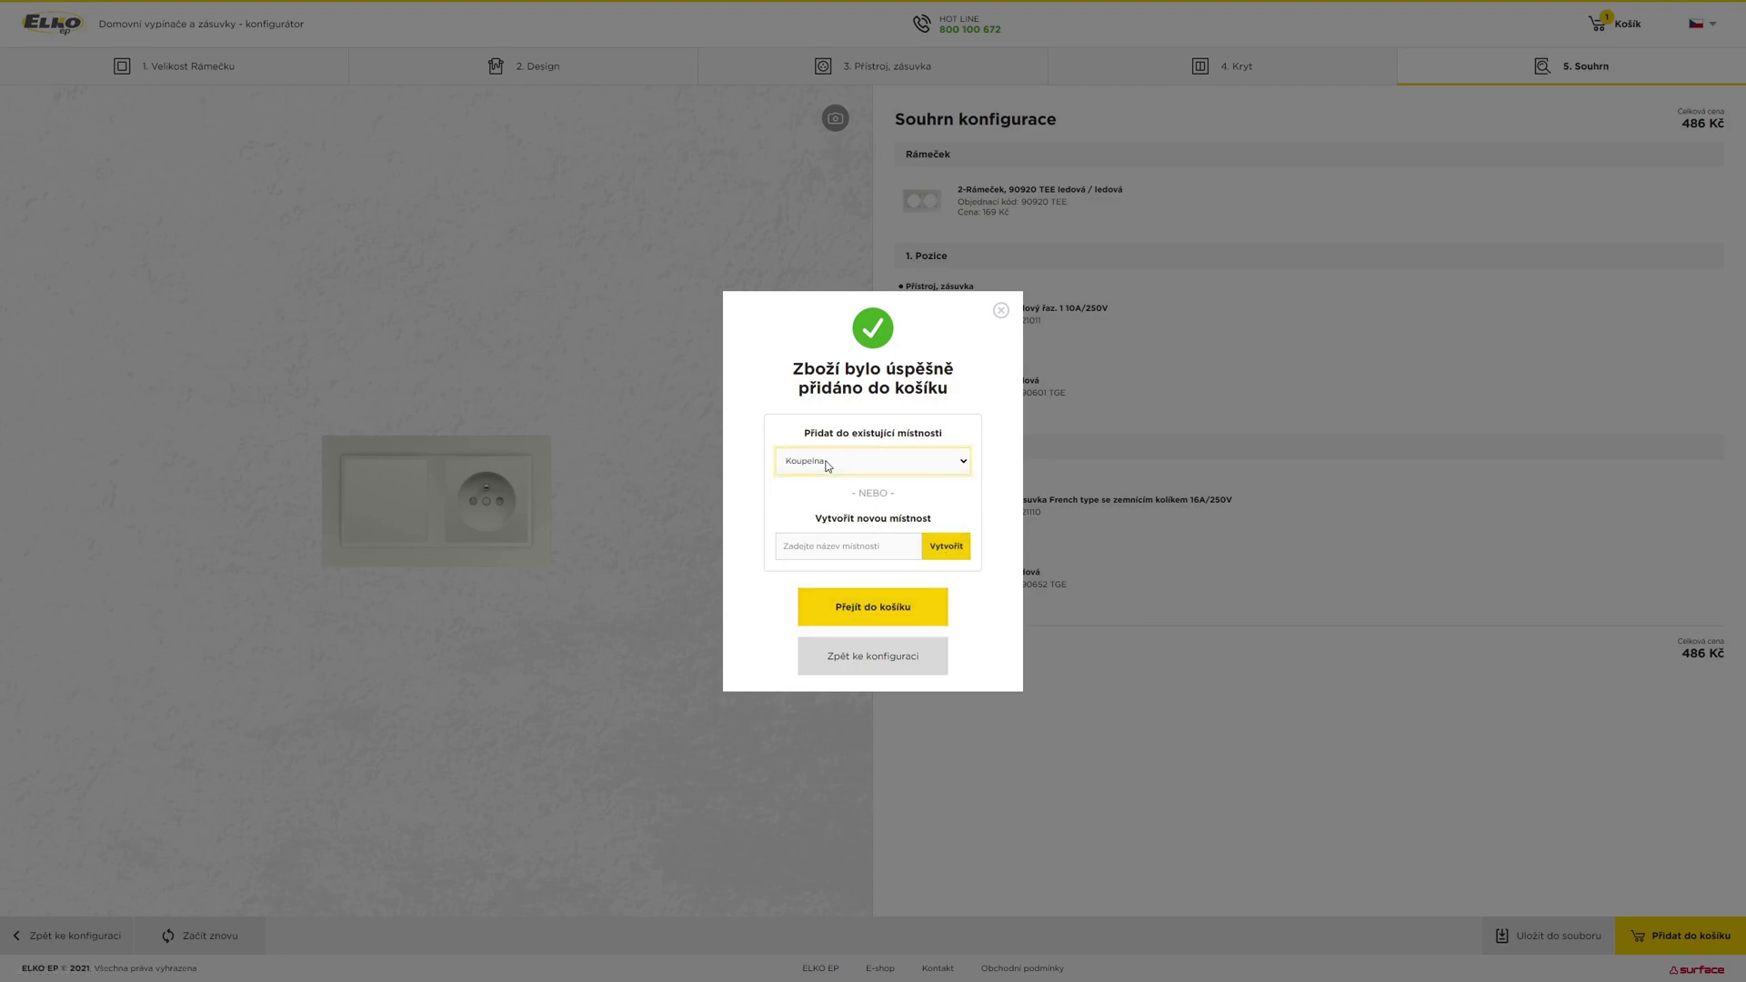
Go to the cart and copy the assembly in the Koupelna room
{"action": "left_click", "coordinate": [868, 608]}
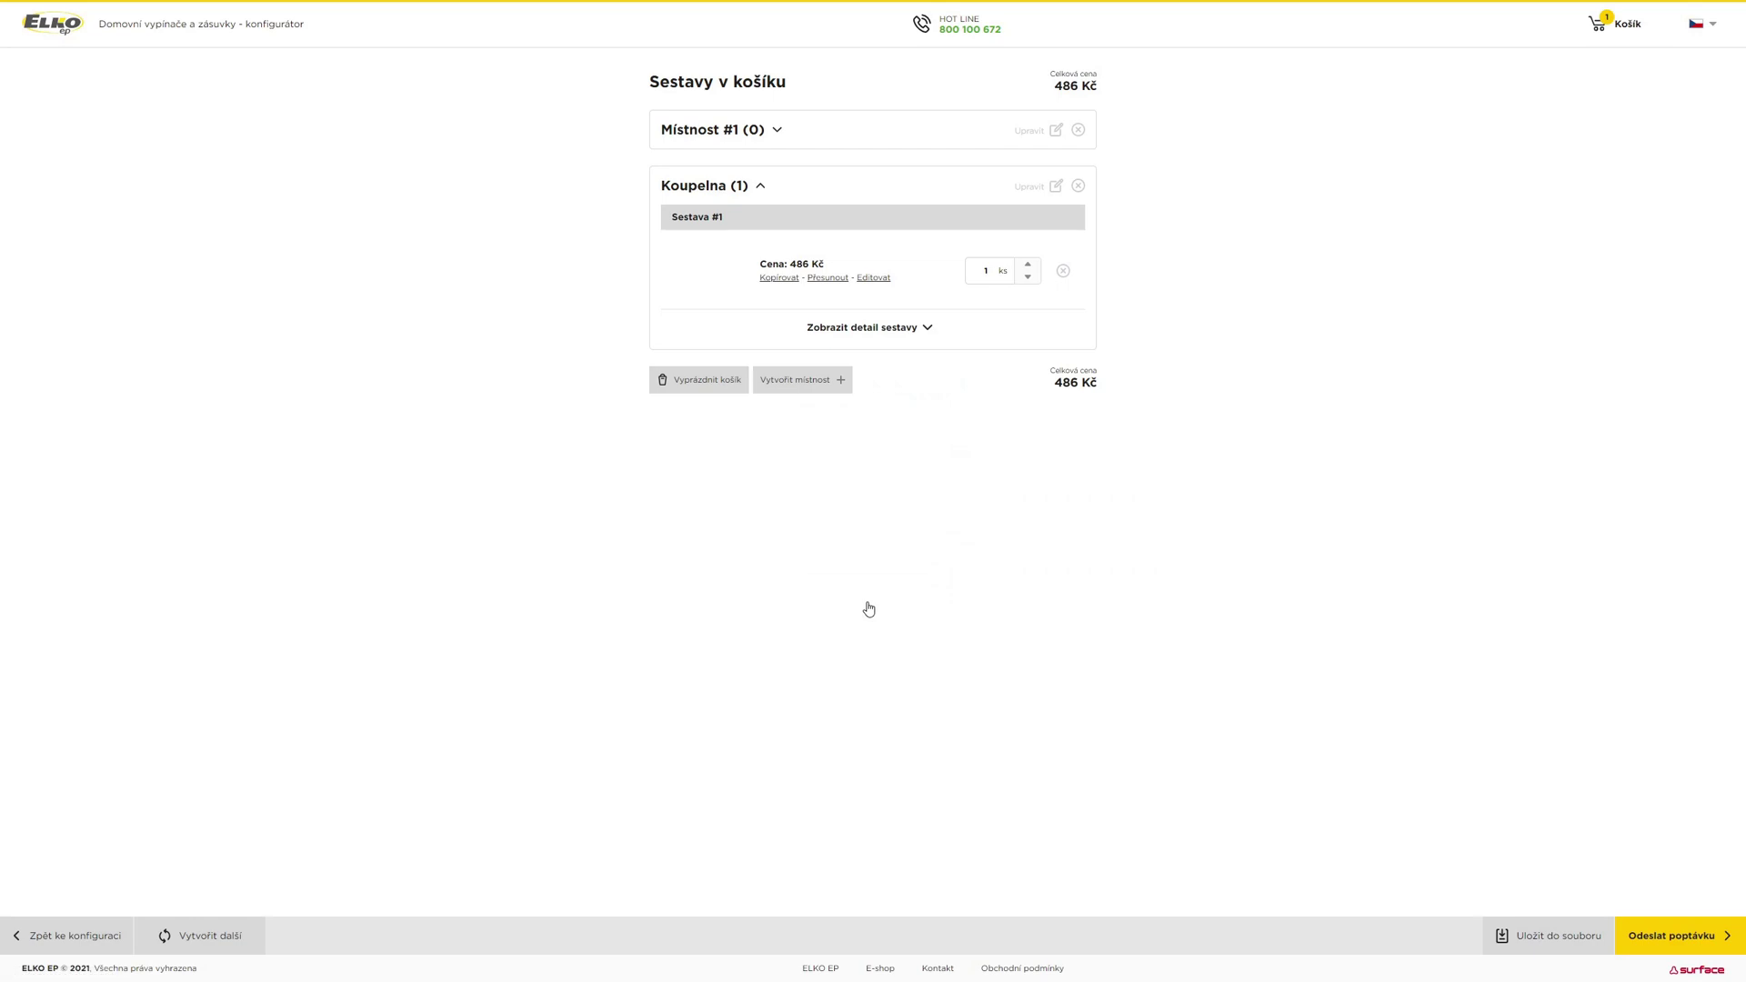
{"action": "left_click", "coordinate": [709, 189]}
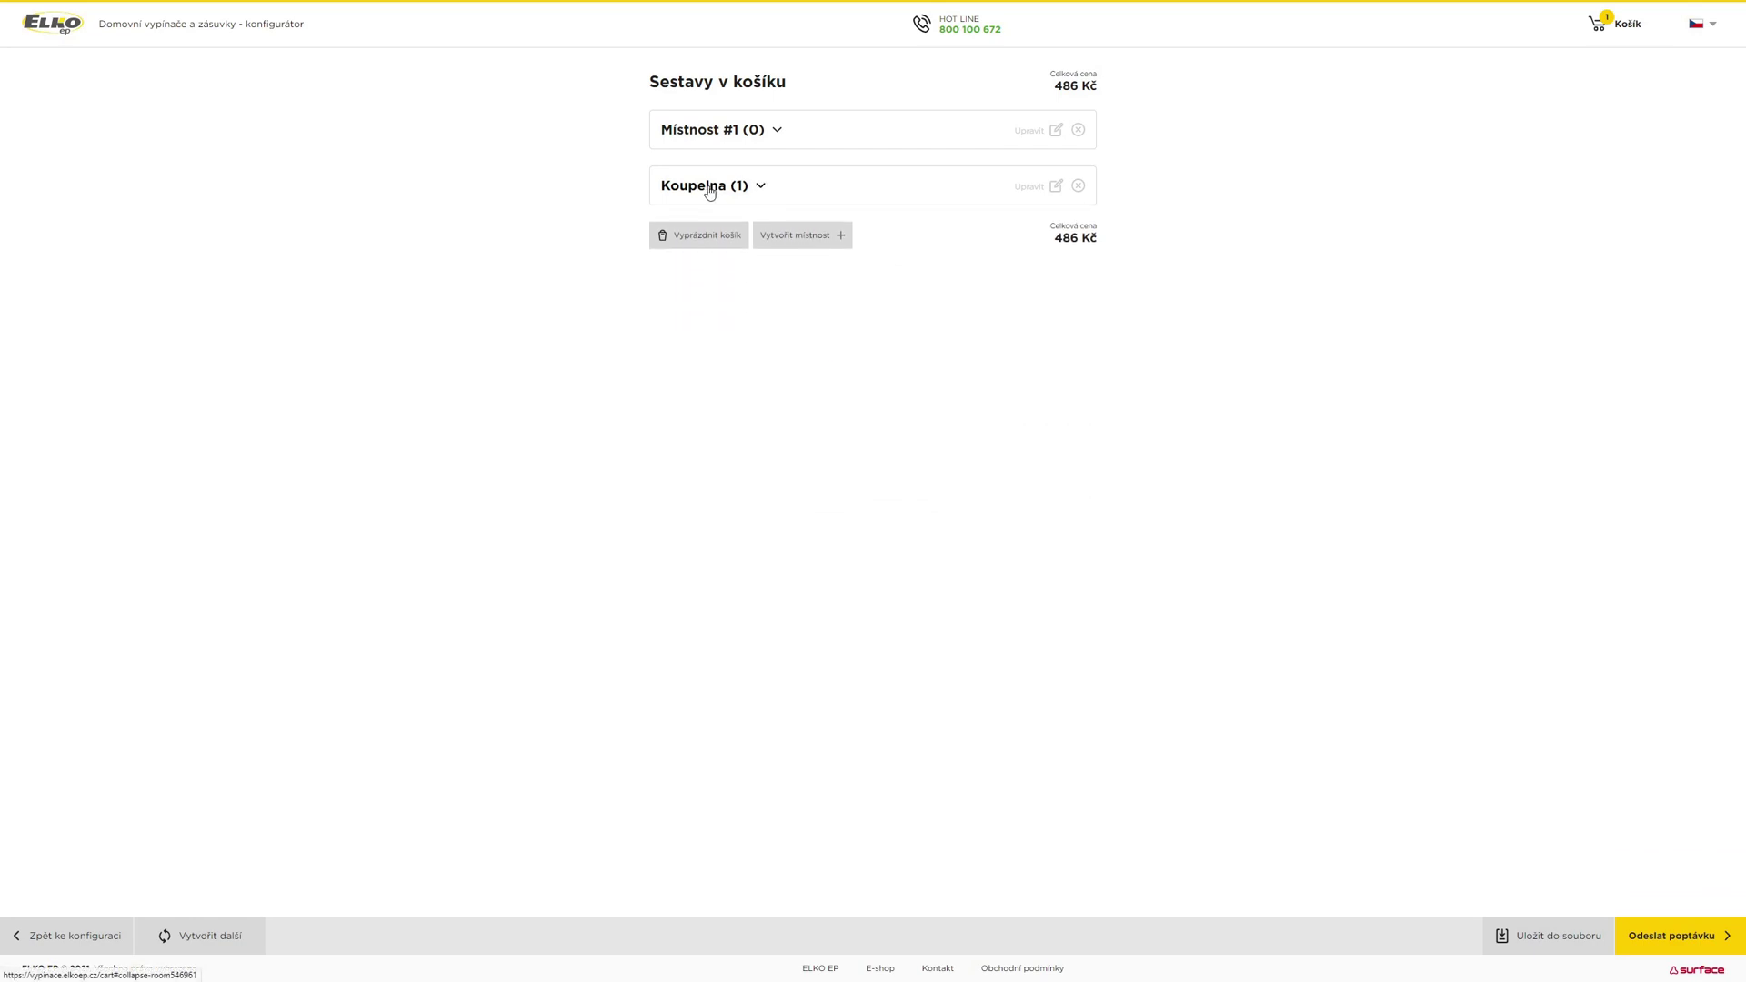
{"action": "left_click", "coordinate": [710, 190]}
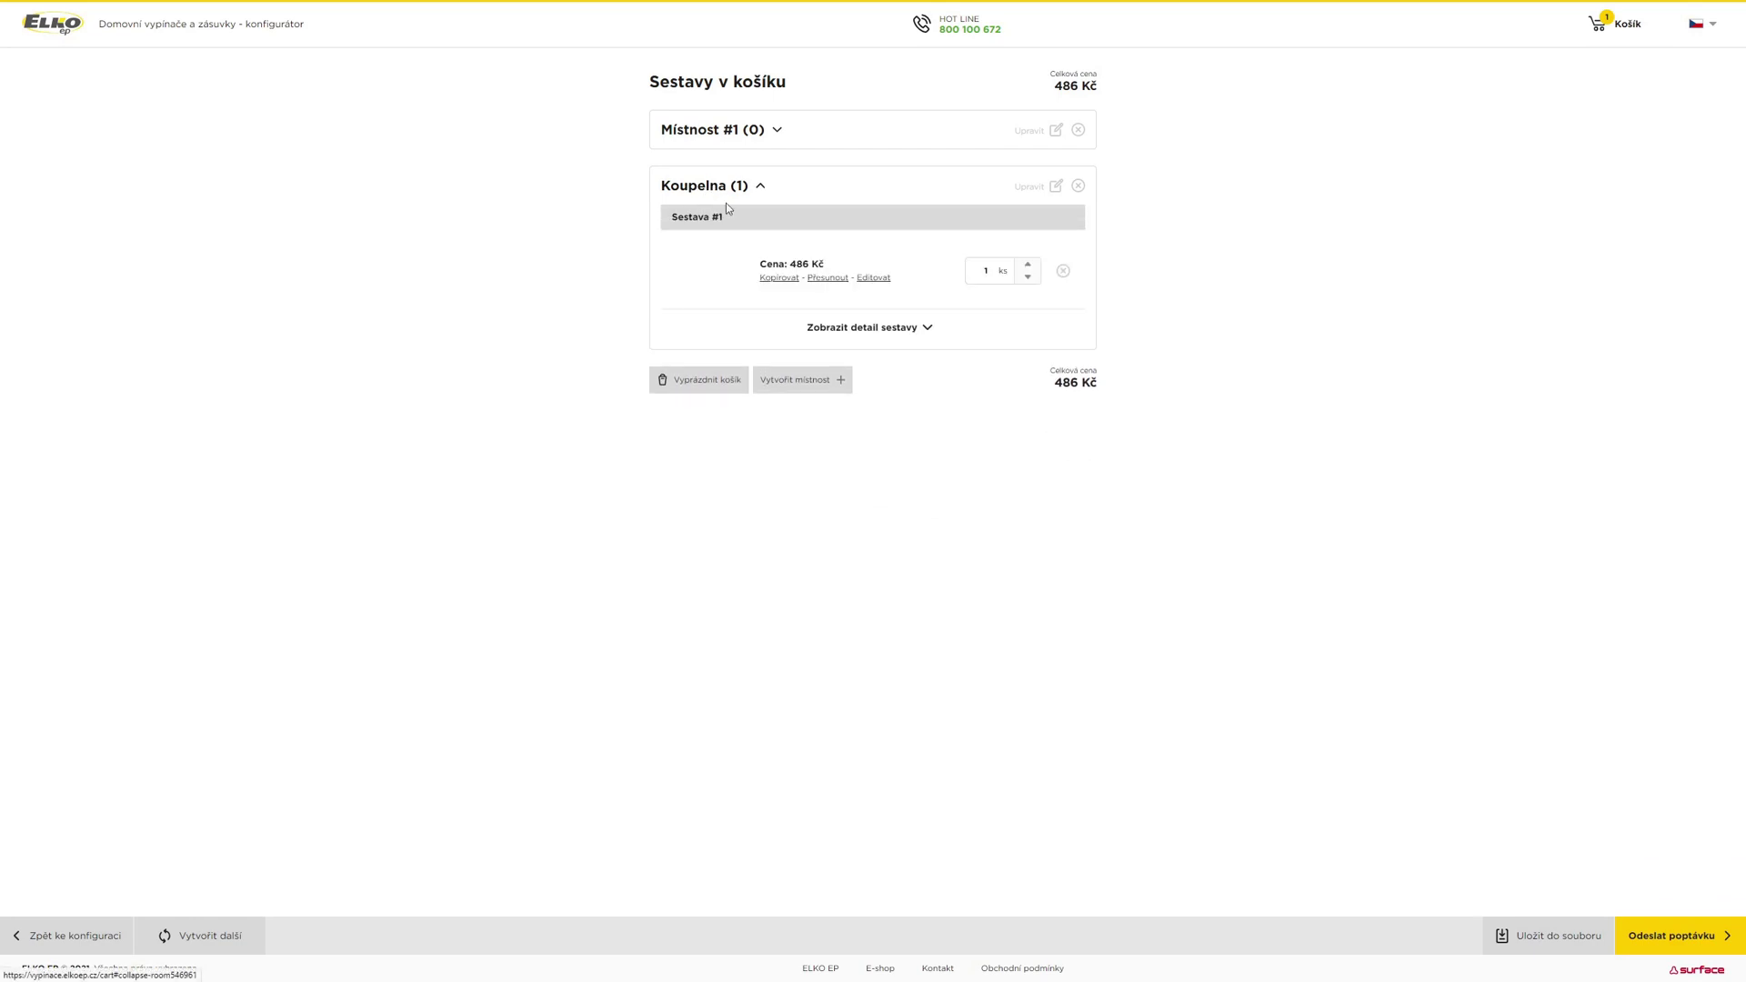
{"action": "left_click", "coordinate": [779, 278]}
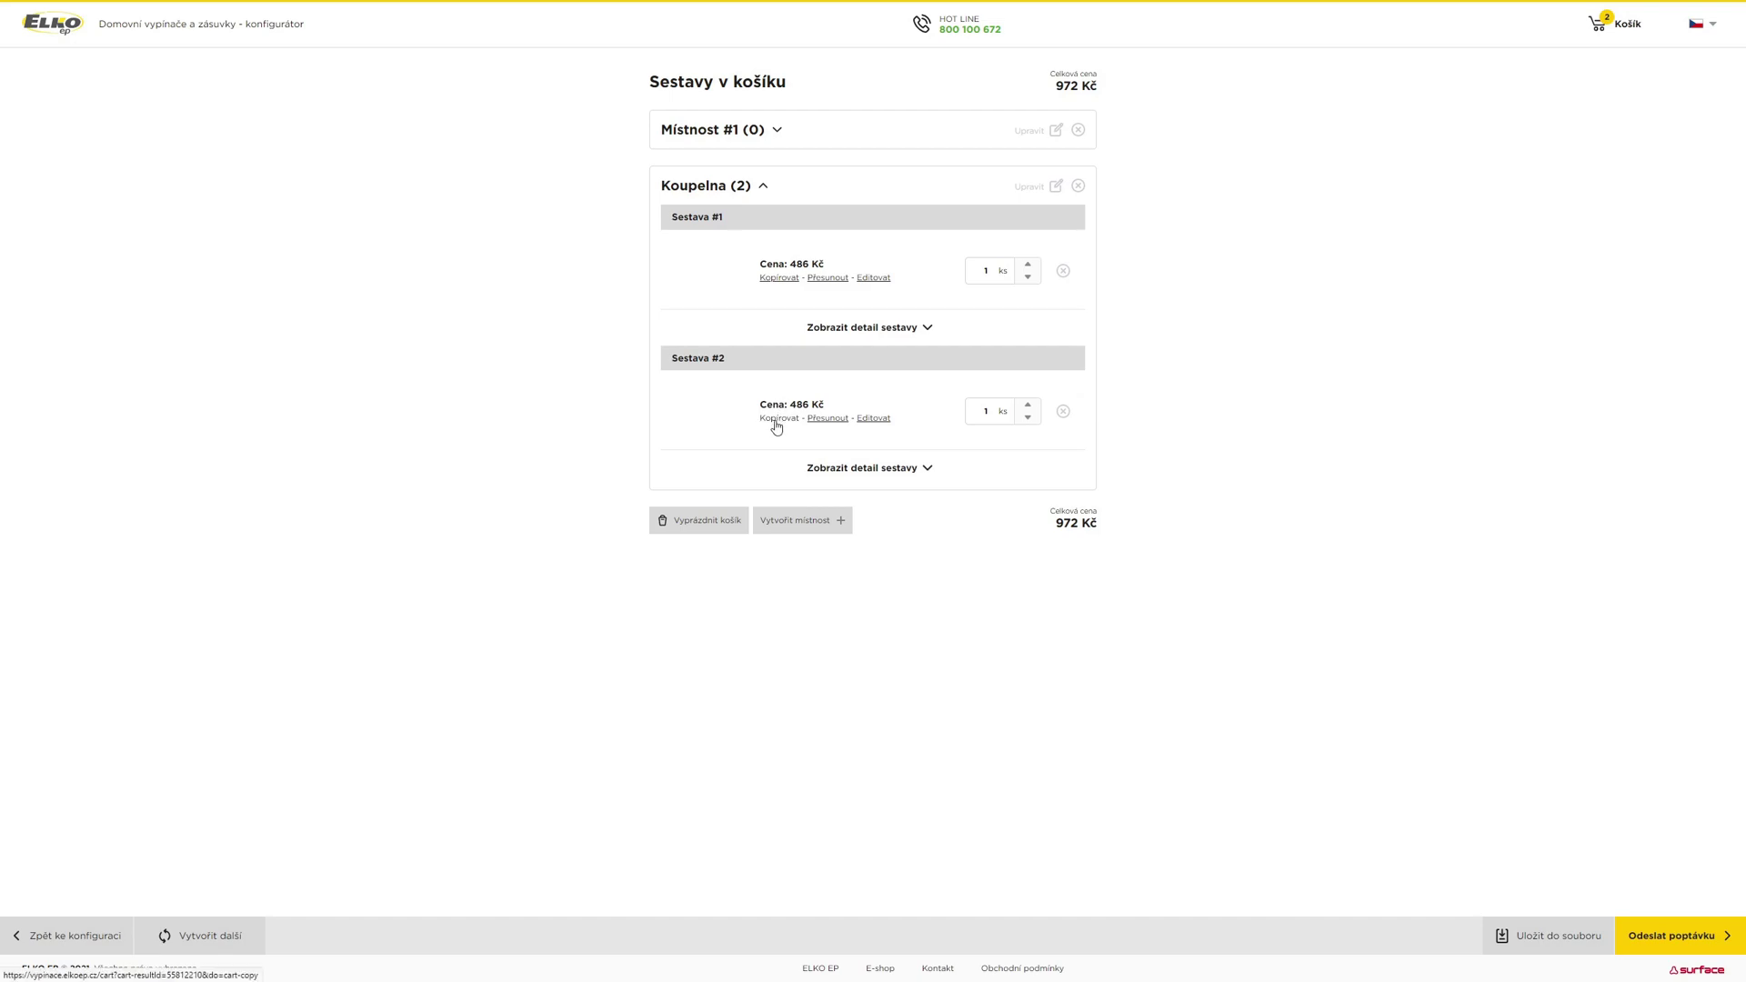
Edit the copied assembly Sestava #2, keeping its frame and design, and change the position 1 device to Vypínač třípólový 16A/250V
{"action": "left_click", "coordinate": [874, 420]}
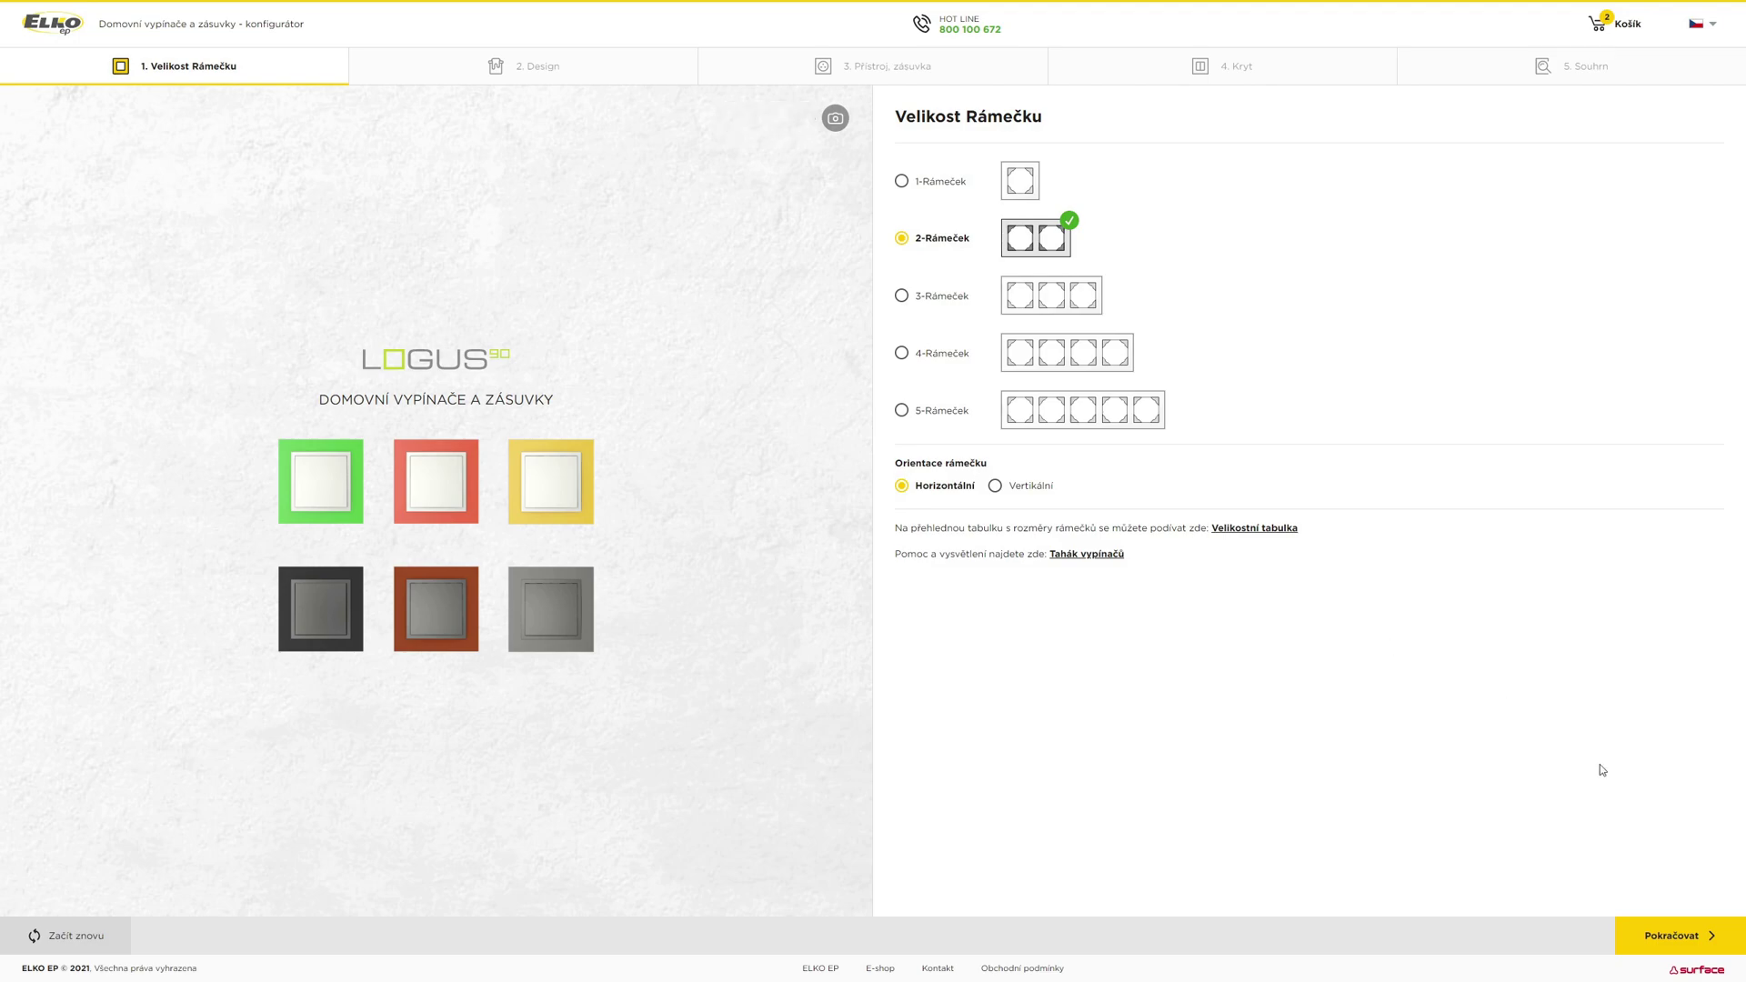
{"action": "left_click", "coordinate": [1674, 937]}
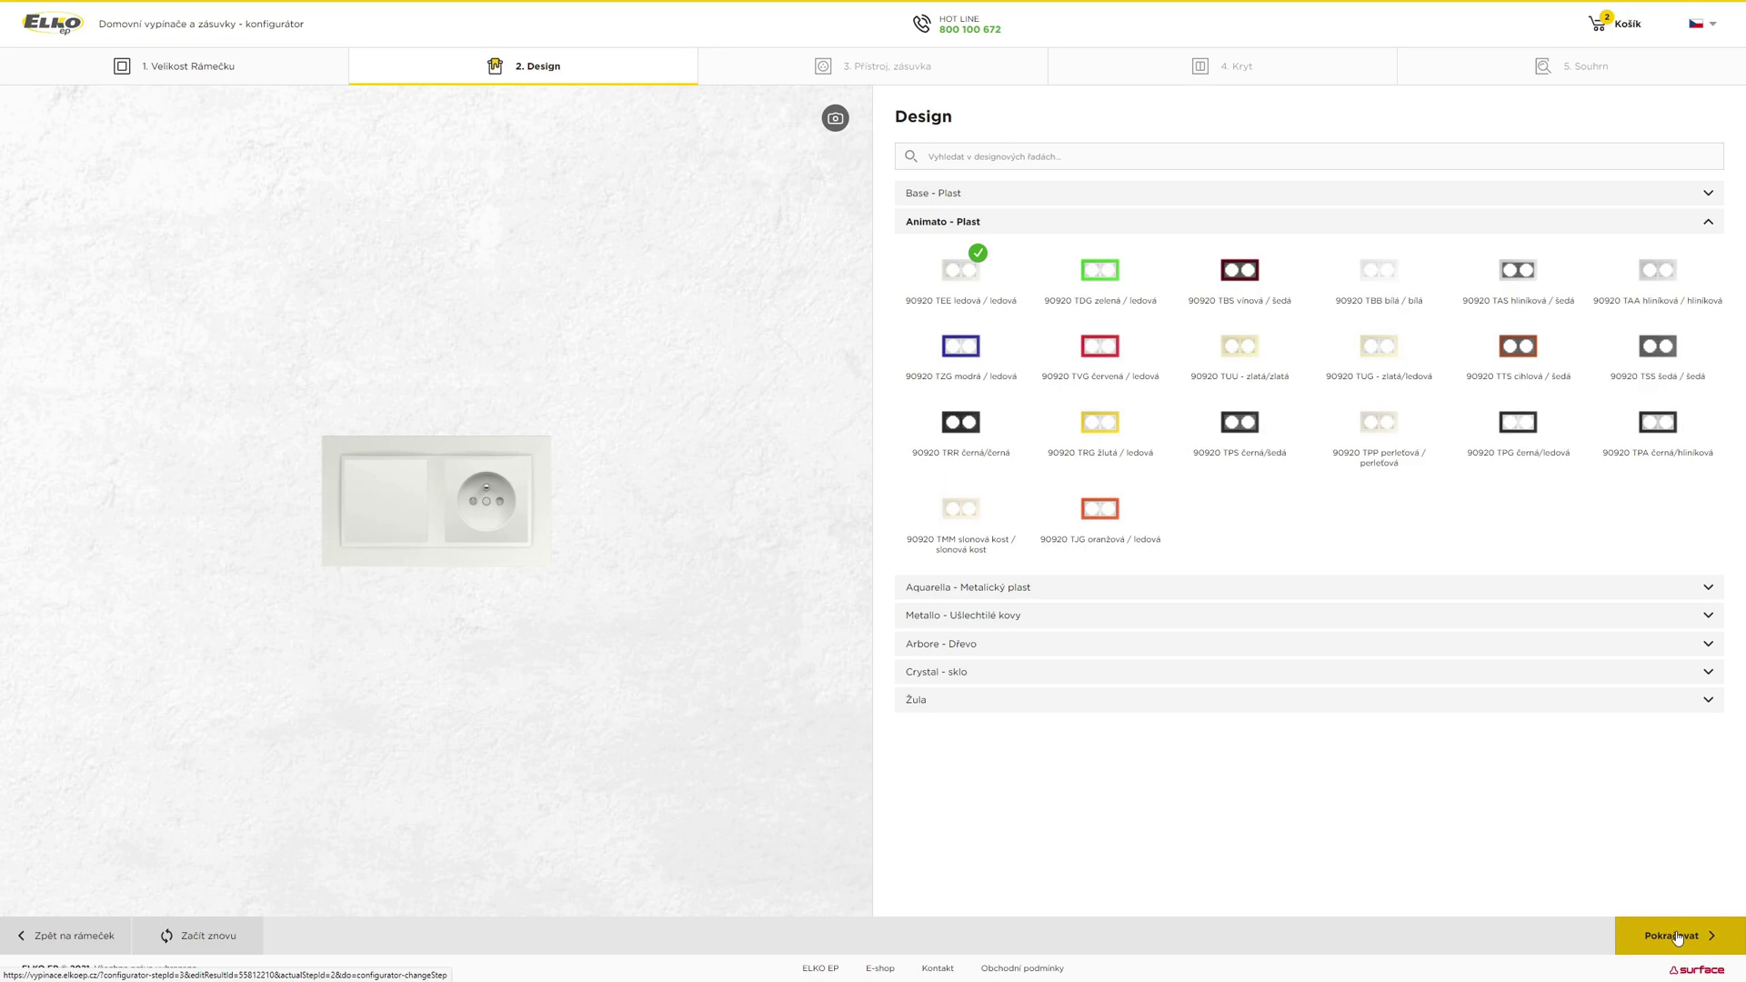
{"action": "left_click", "coordinate": [1678, 938]}
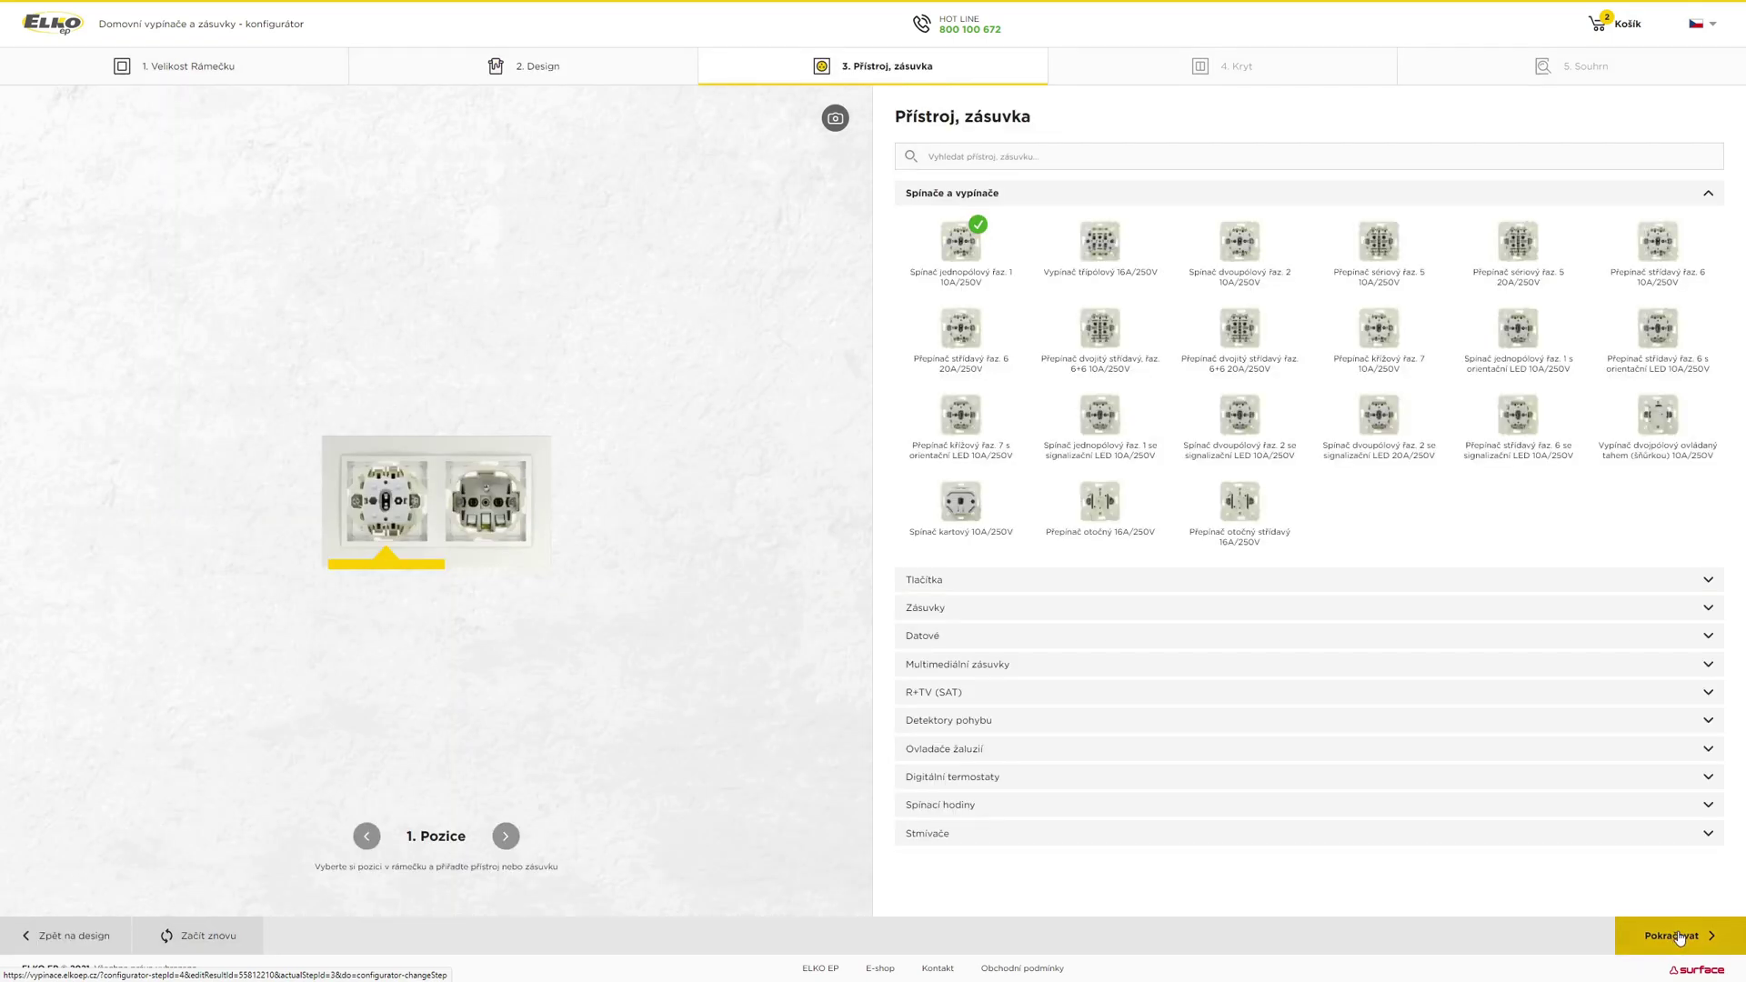
{"action": "left_click", "coordinate": [1100, 259]}
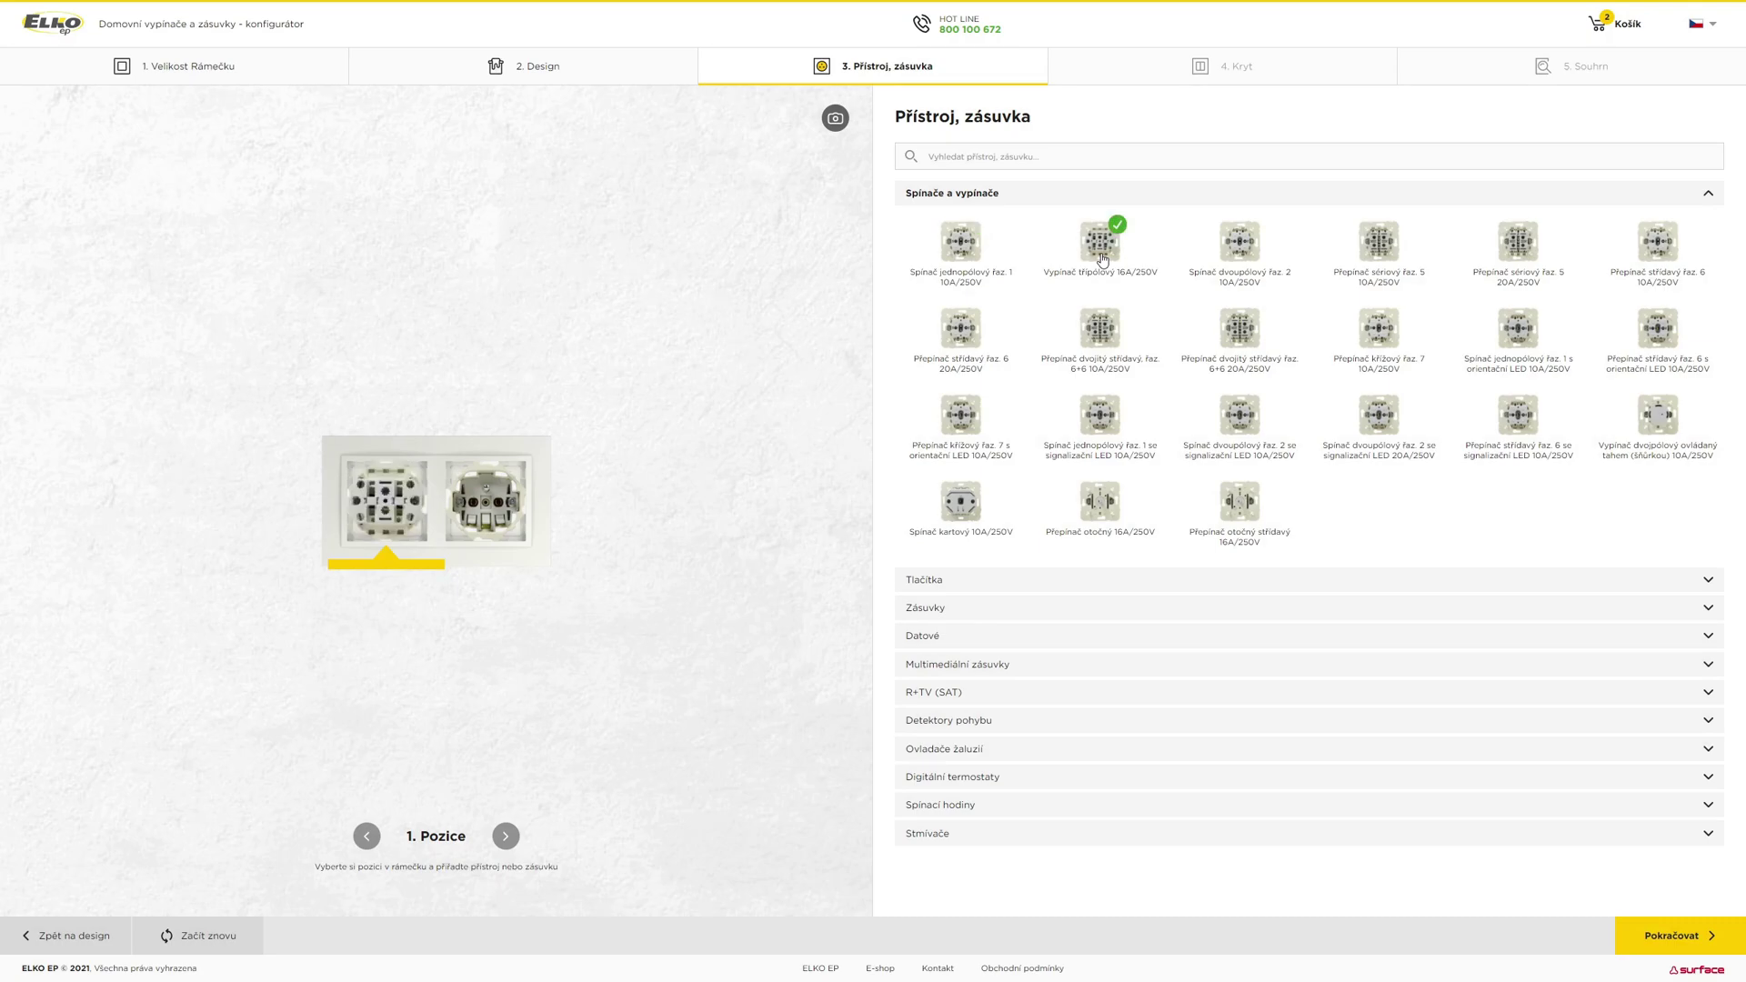
Replace the socket in position 2 with Spínač dvoupólový řaz. 2 10A/250V and proceed to cover selection
{"action": "left_click", "coordinate": [506, 836]}
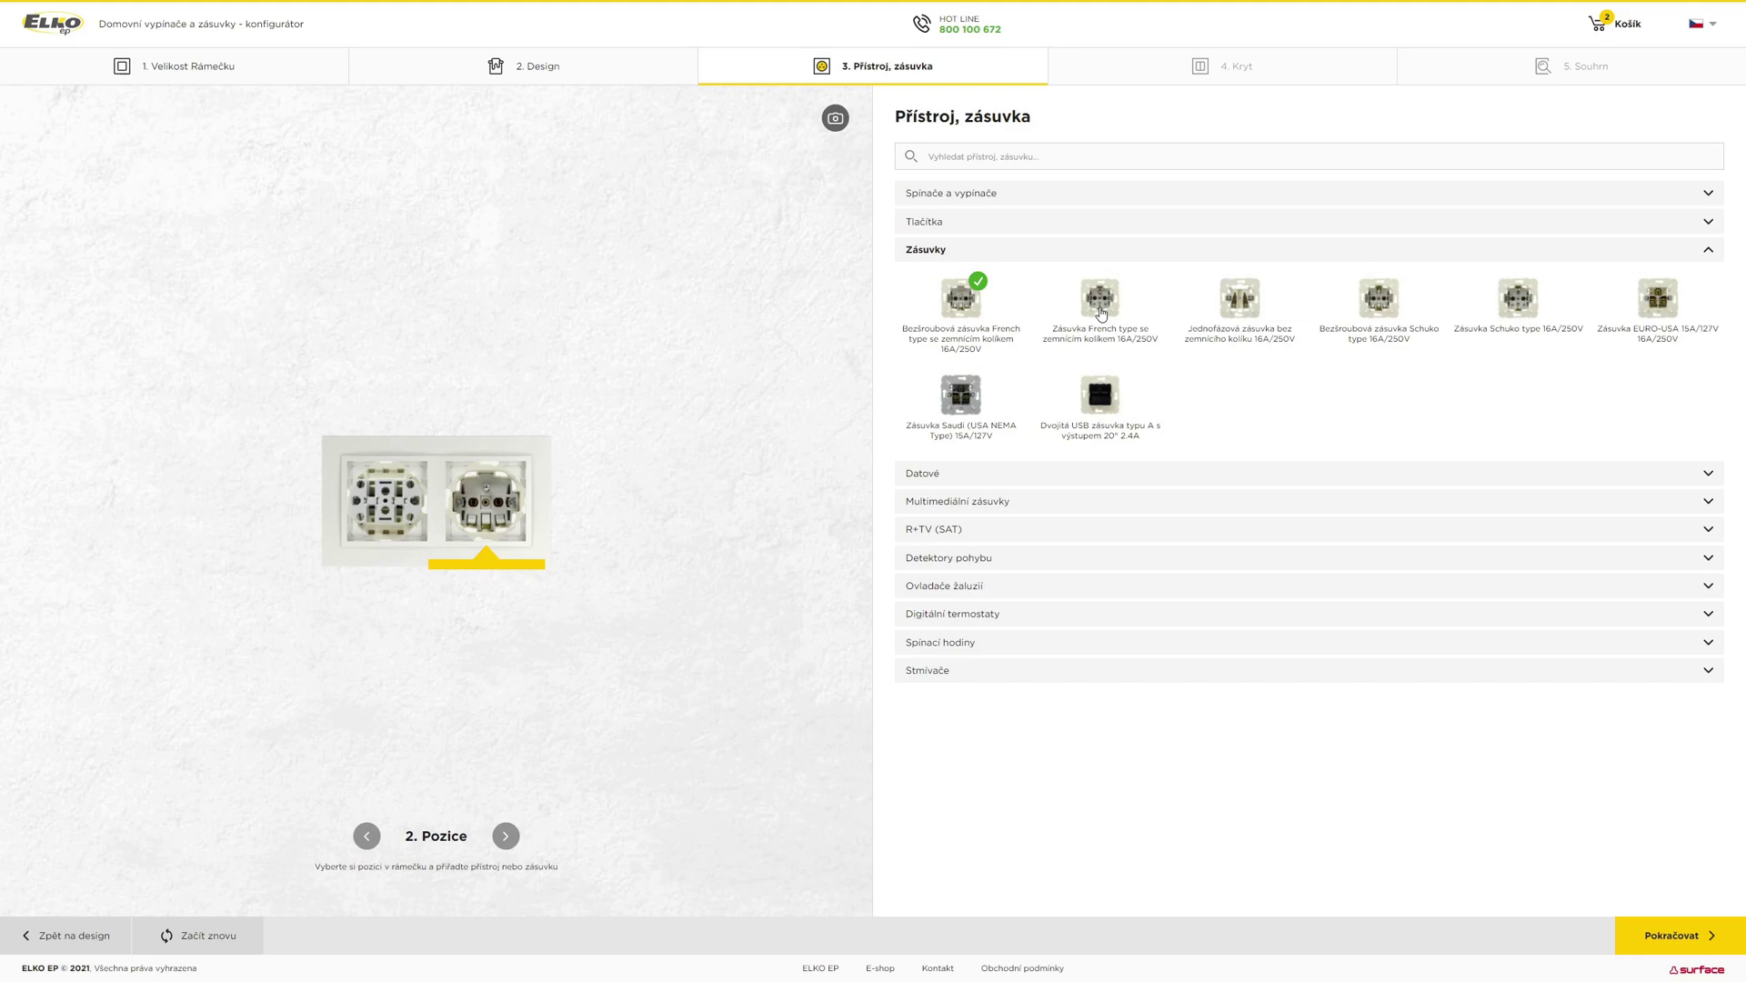
{"action": "left_click", "coordinate": [998, 253]}
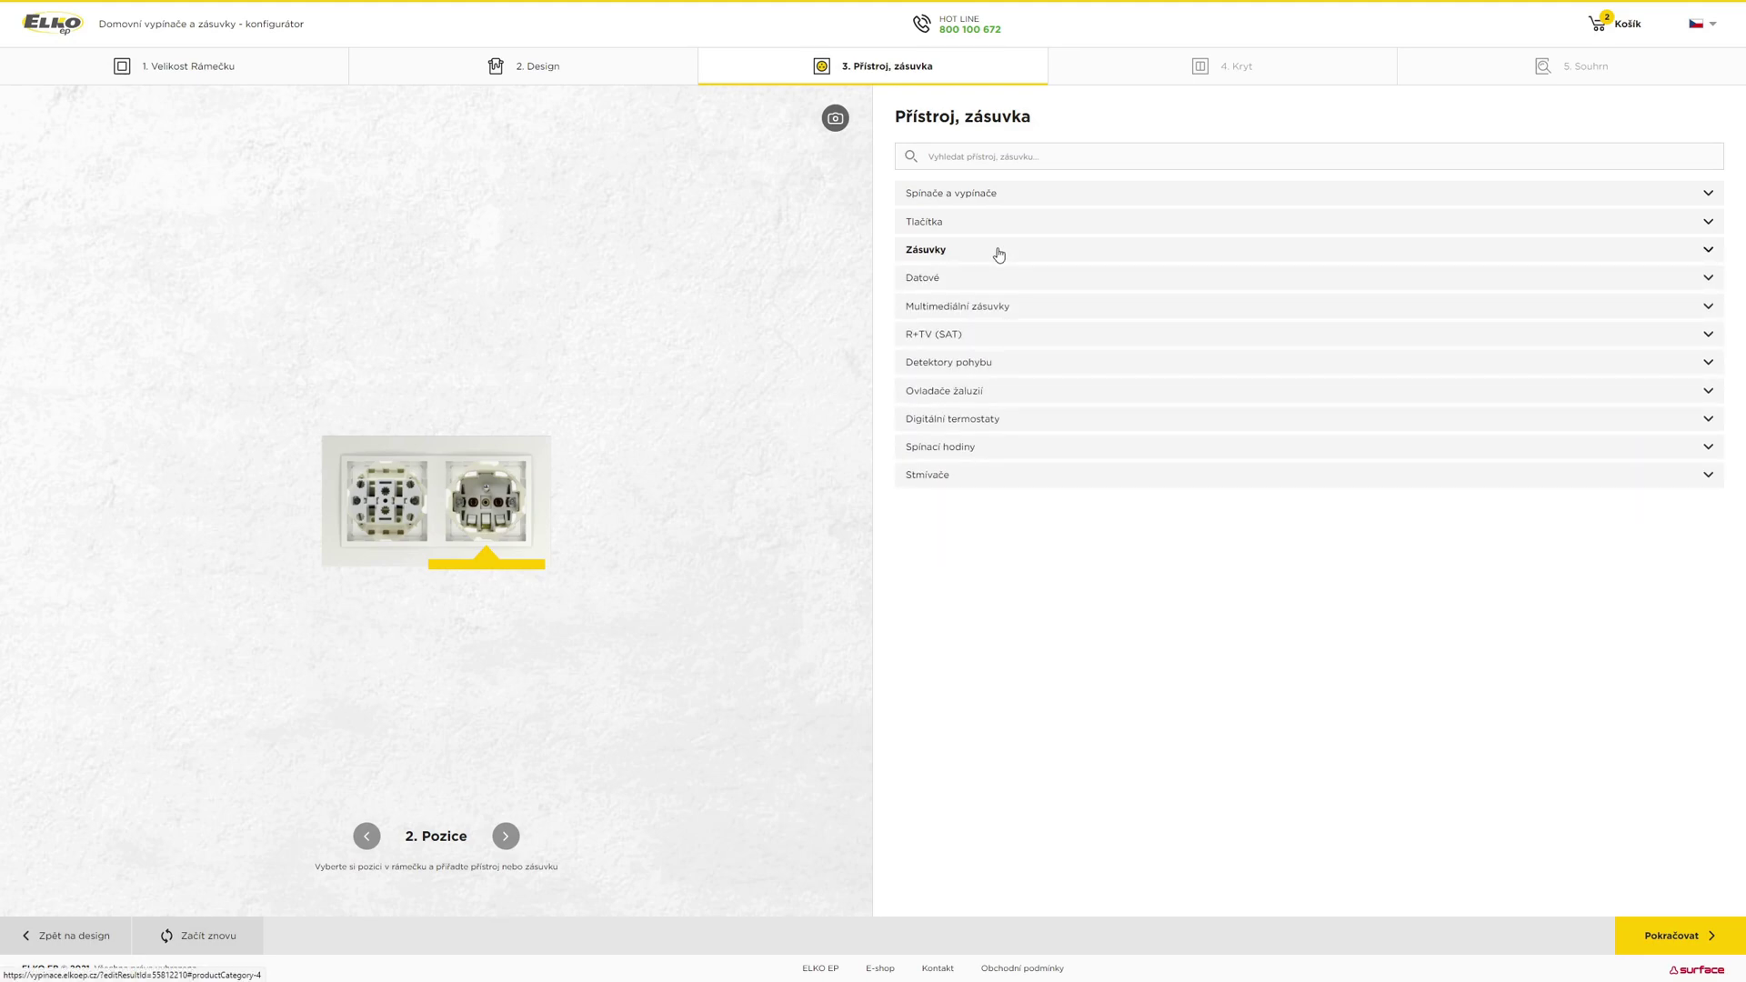
{"action": "left_click", "coordinate": [961, 196]}
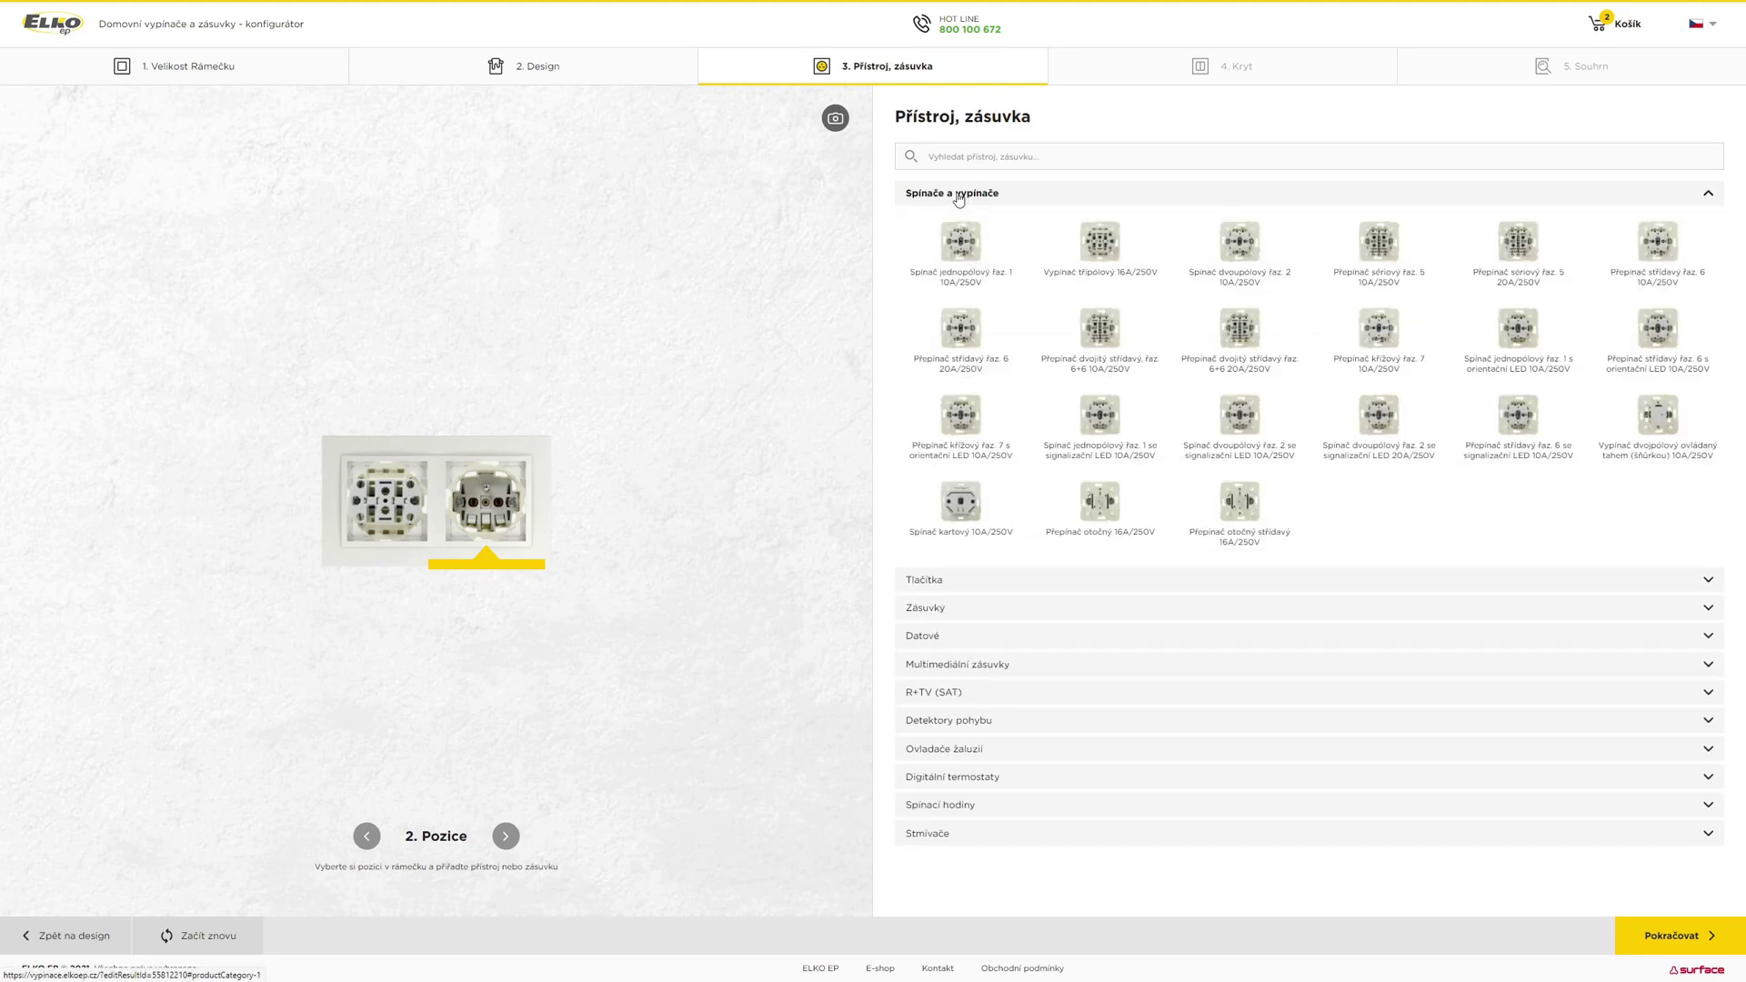
{"action": "left_click", "coordinate": [1239, 244]}
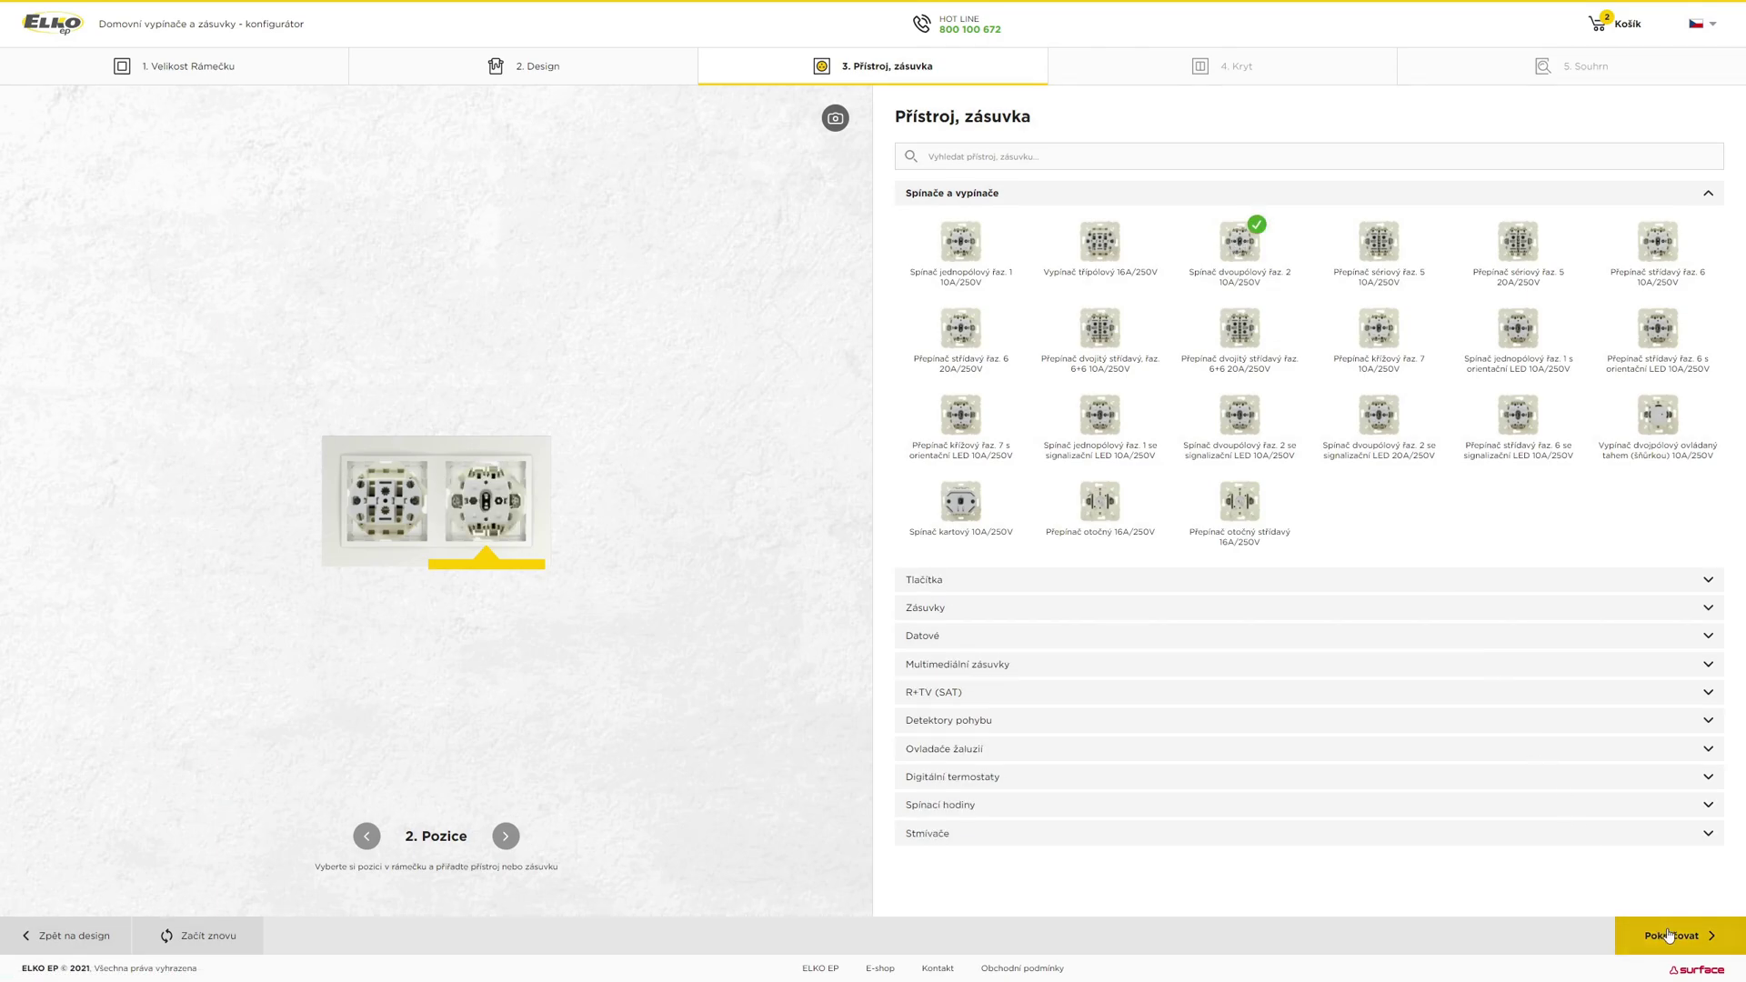
{"action": "left_click", "coordinate": [1669, 934]}
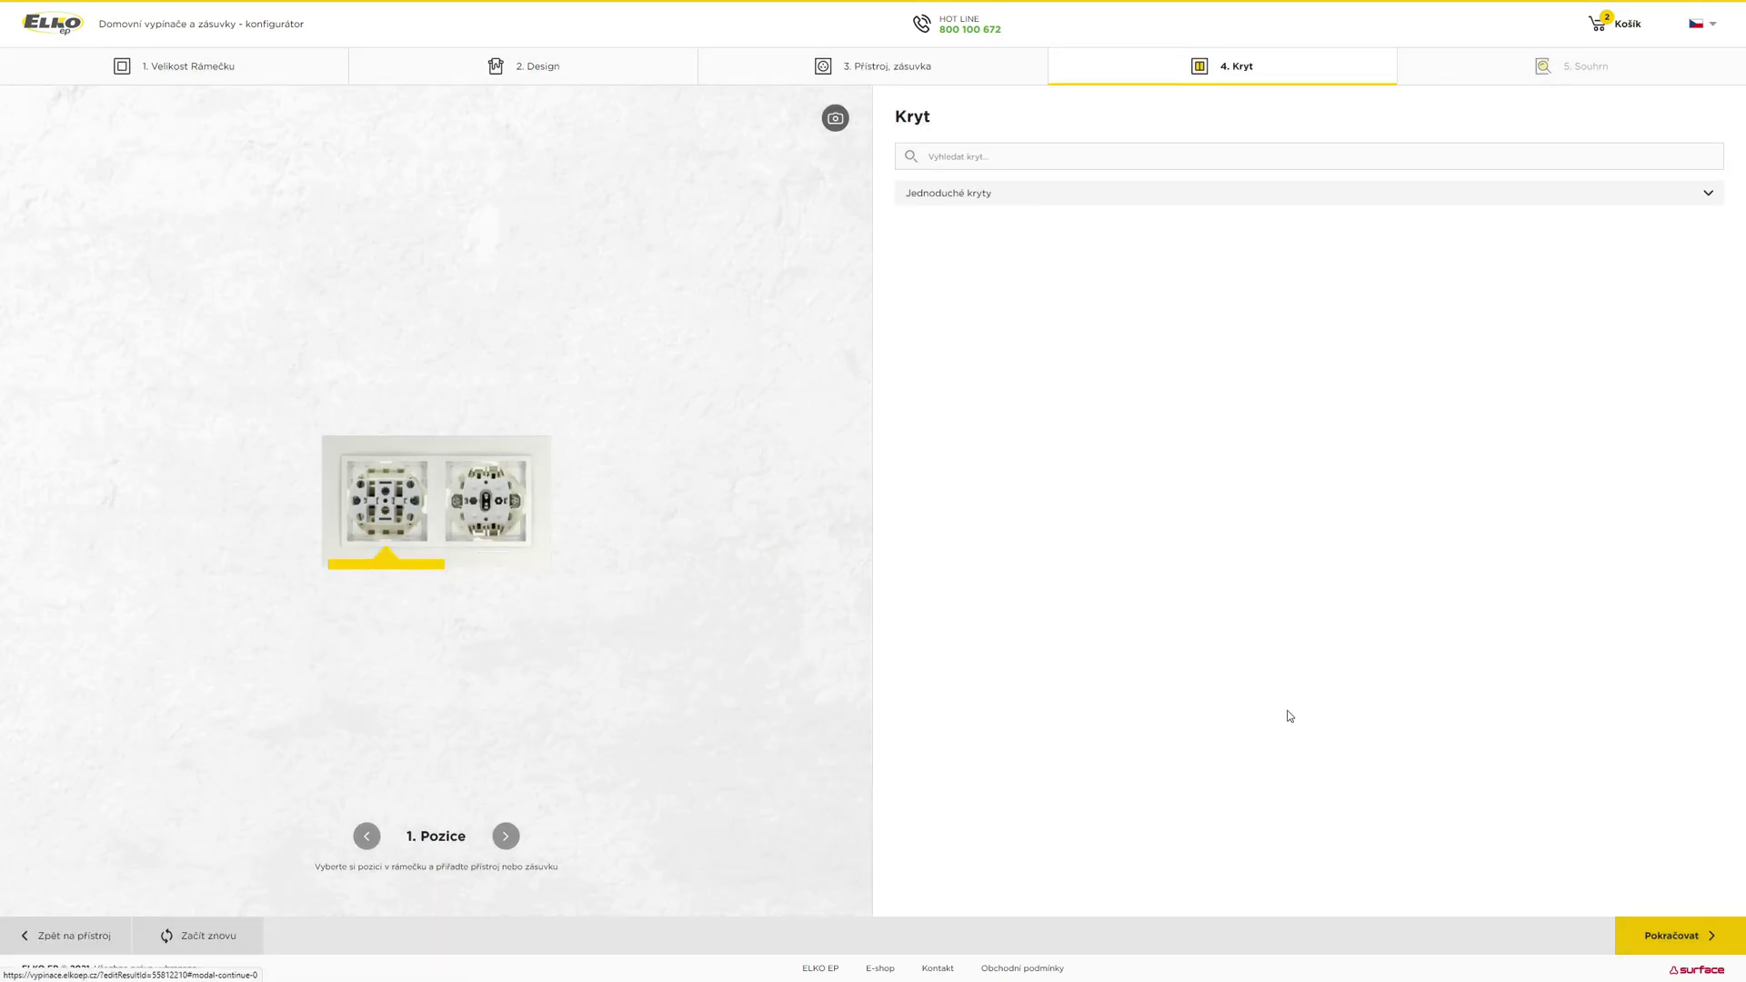
Cover the three-pole switch in position 1 with the simple cover 90661 TGE - ledová
{"action": "left_click", "coordinate": [979, 204]}
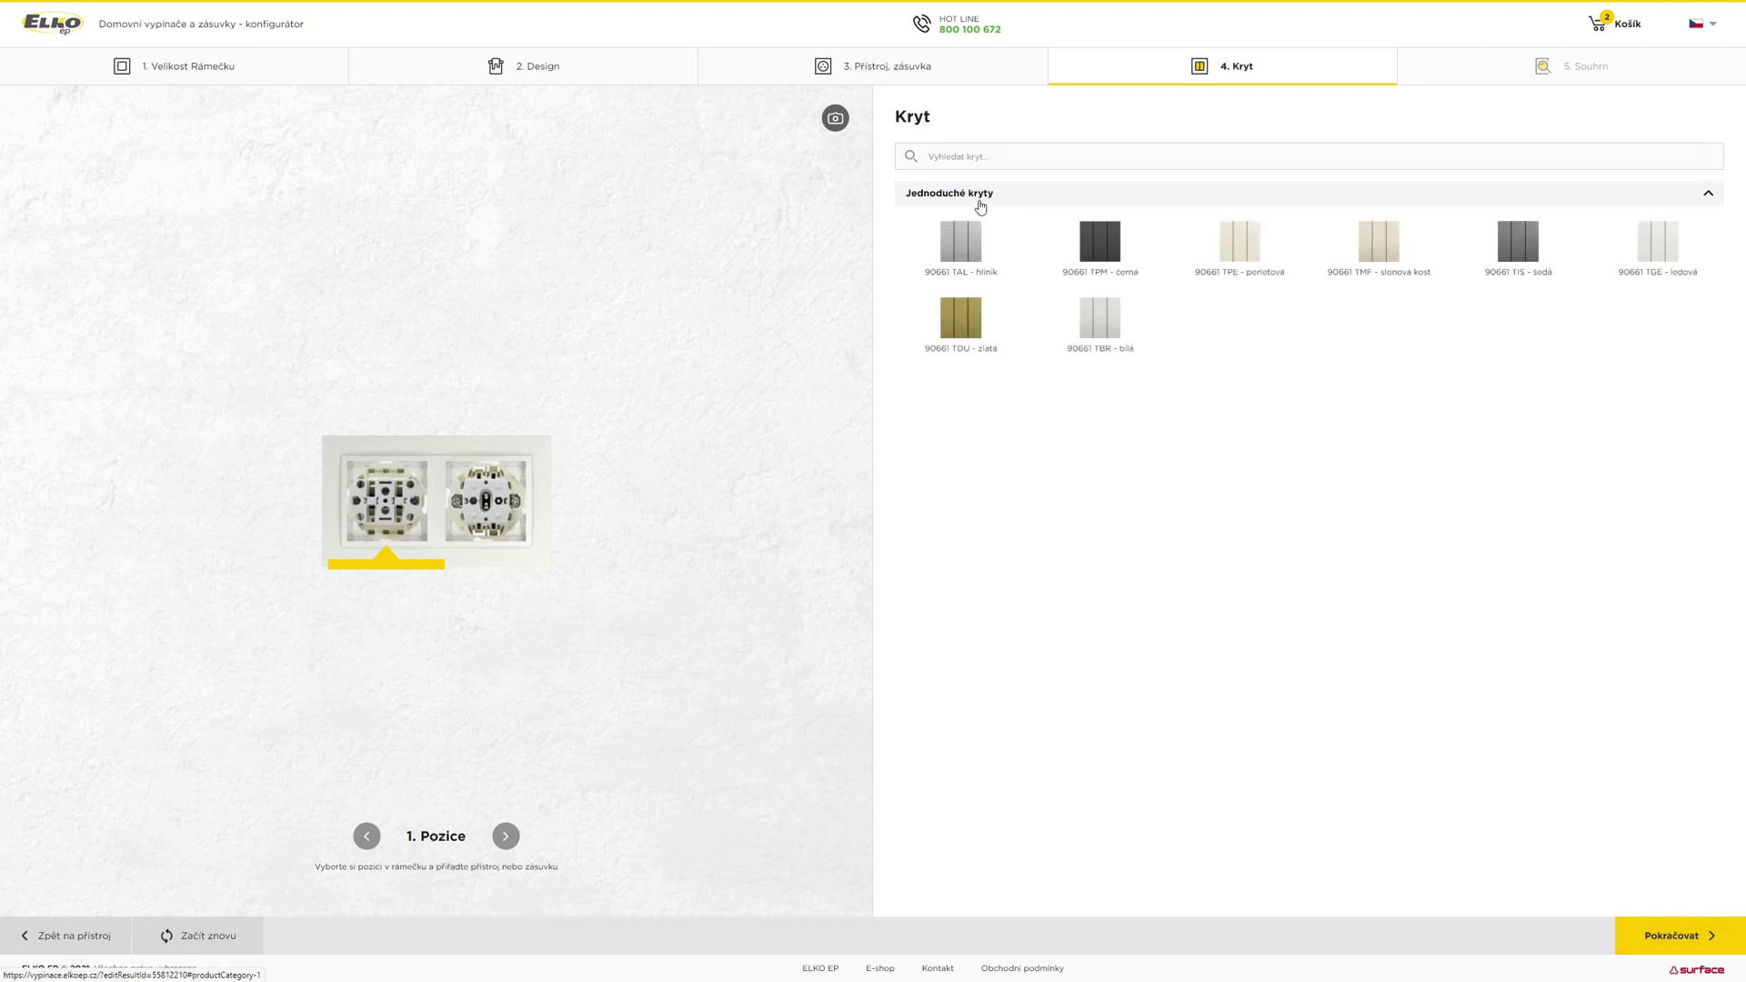
{"action": "left_click", "coordinate": [1654, 257]}
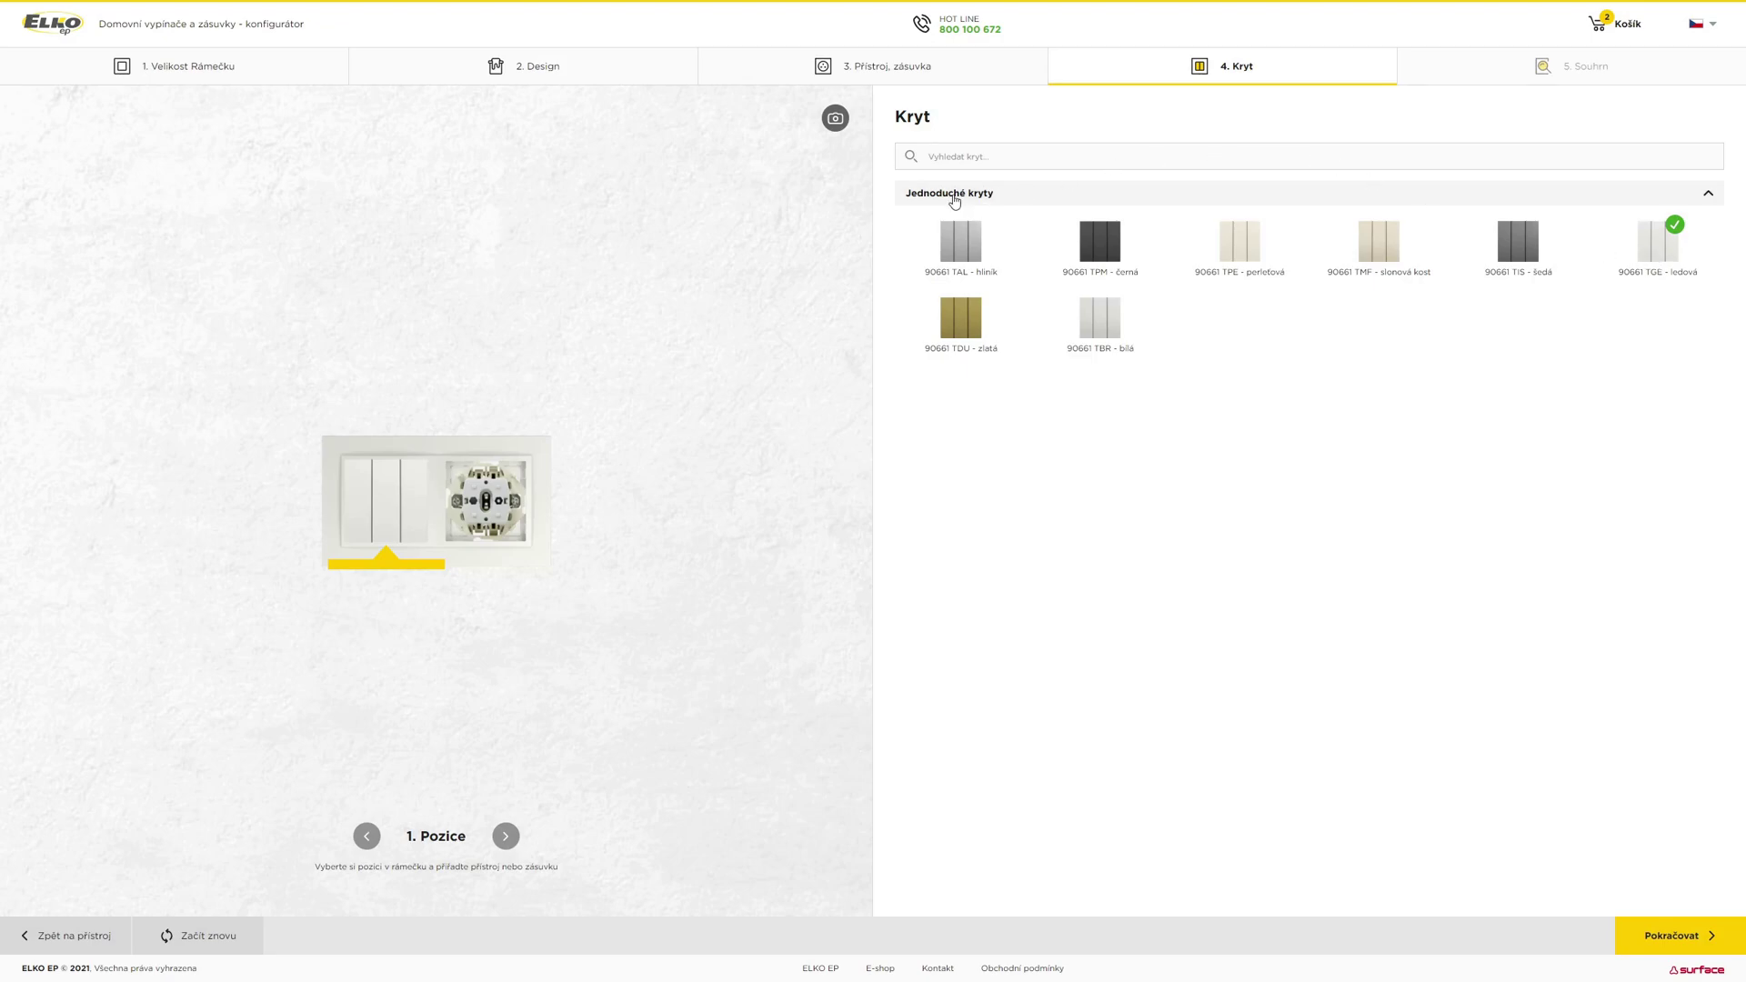
Cover the two-pole switch in position 2 with the simple cover 90601 TGE - ledová
{"action": "left_click", "coordinate": [506, 835]}
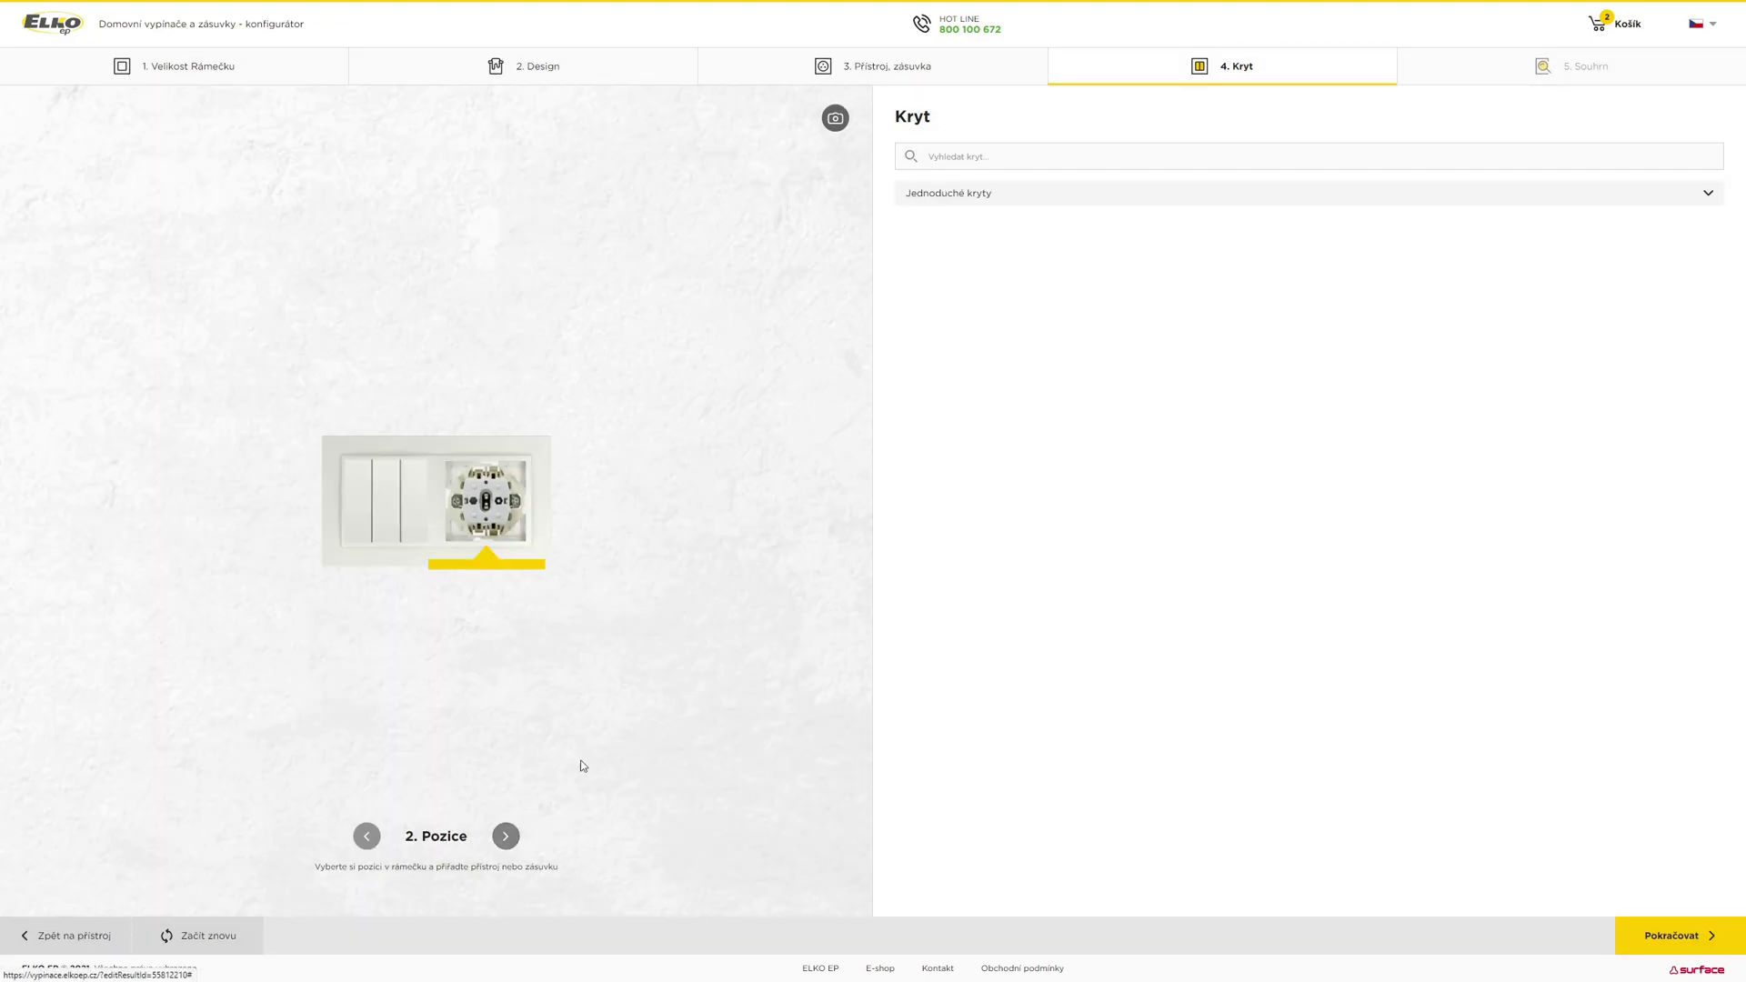
{"action": "left_click", "coordinate": [993, 196]}
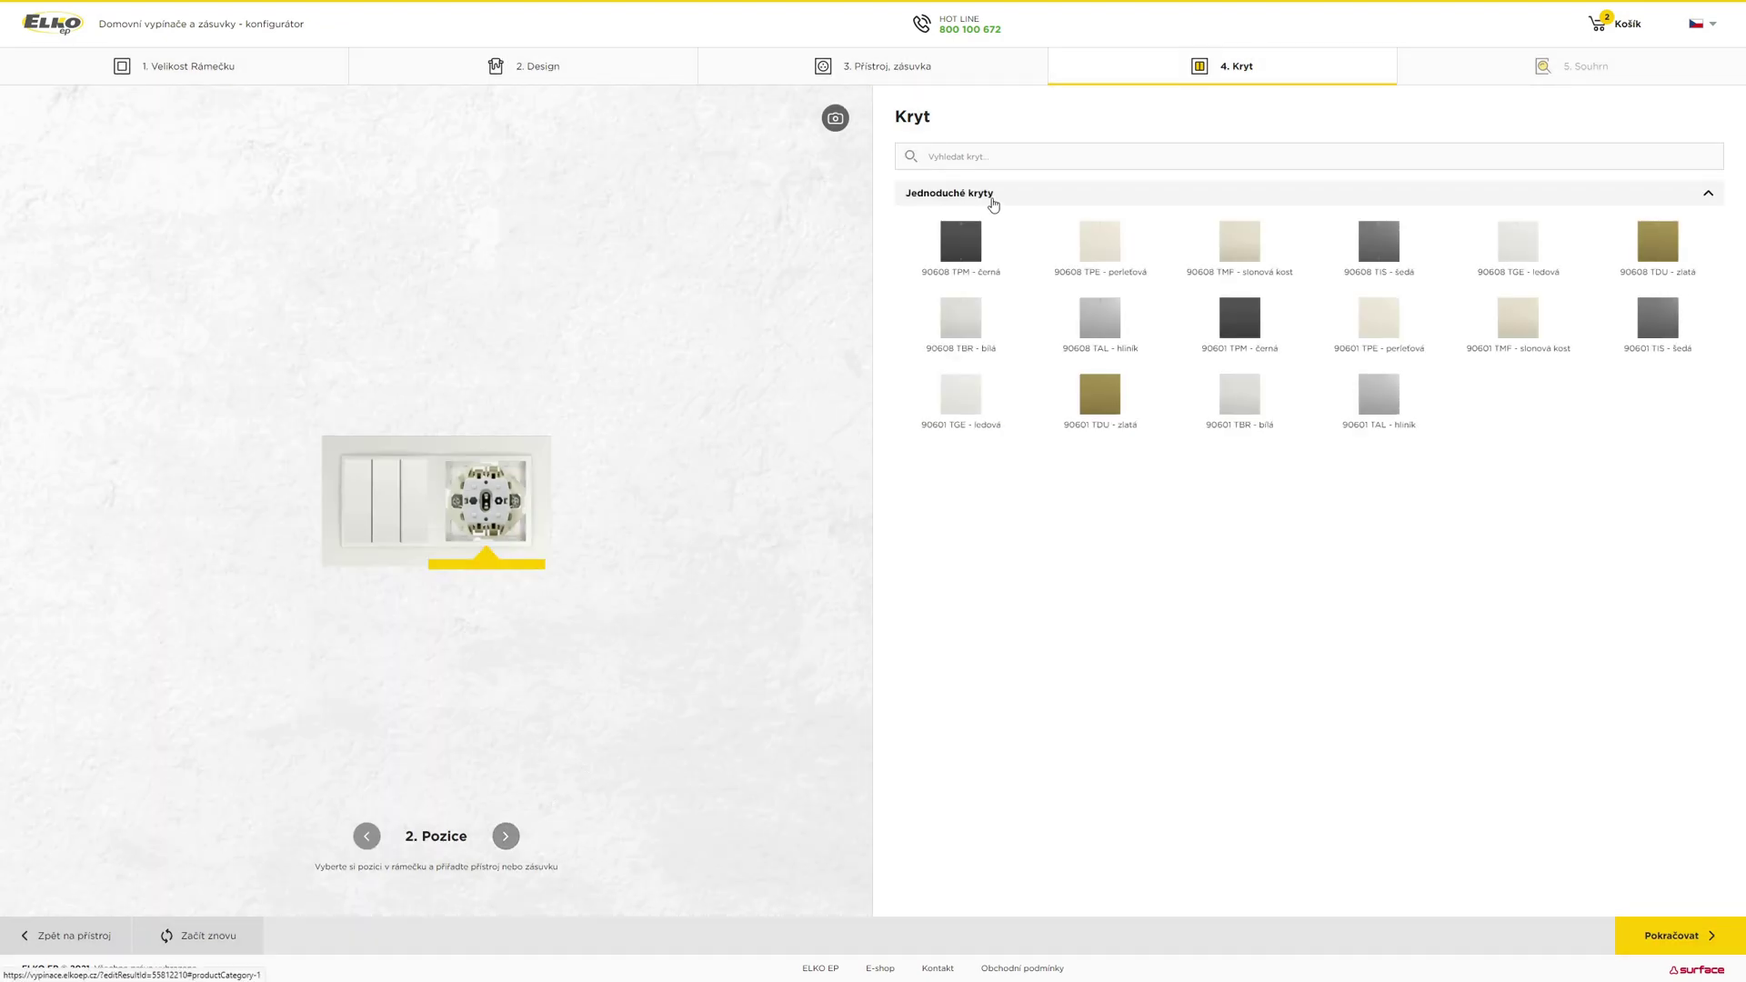
{"action": "left_click", "coordinate": [955, 398]}
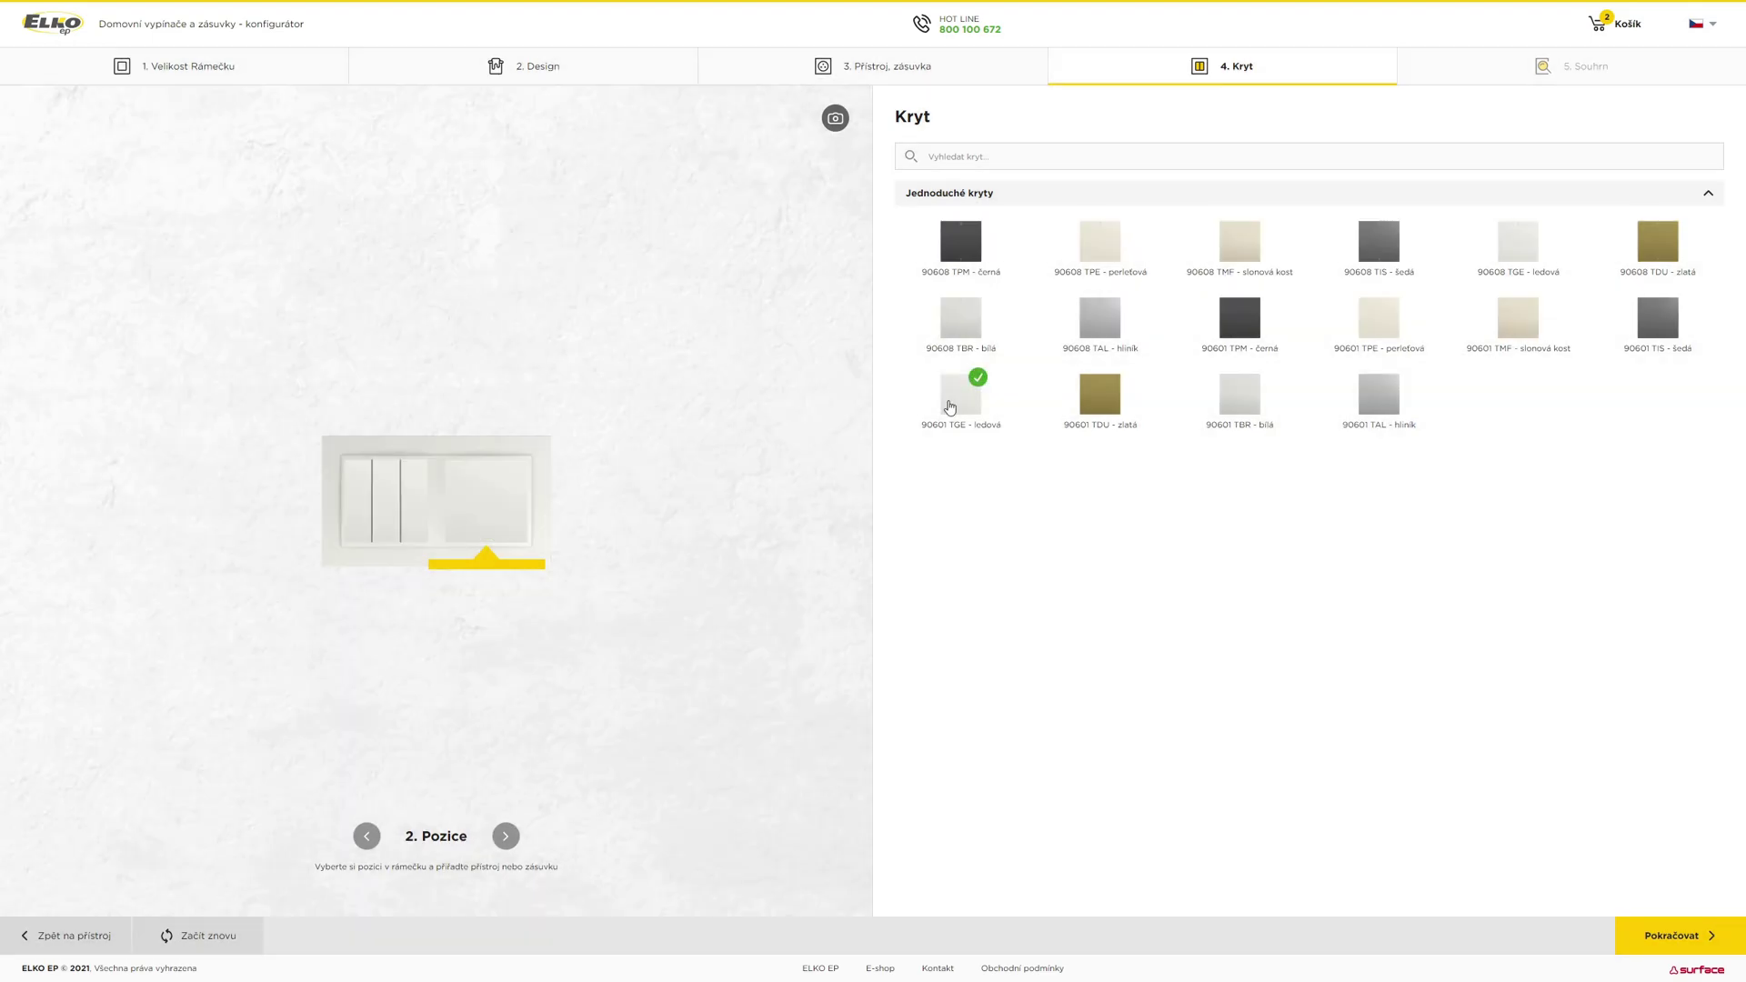
Proceed to the configuration summary, add the edited assembly to the cart under the Koupelna room, and go to the cart
{"action": "left_click", "coordinate": [1676, 935]}
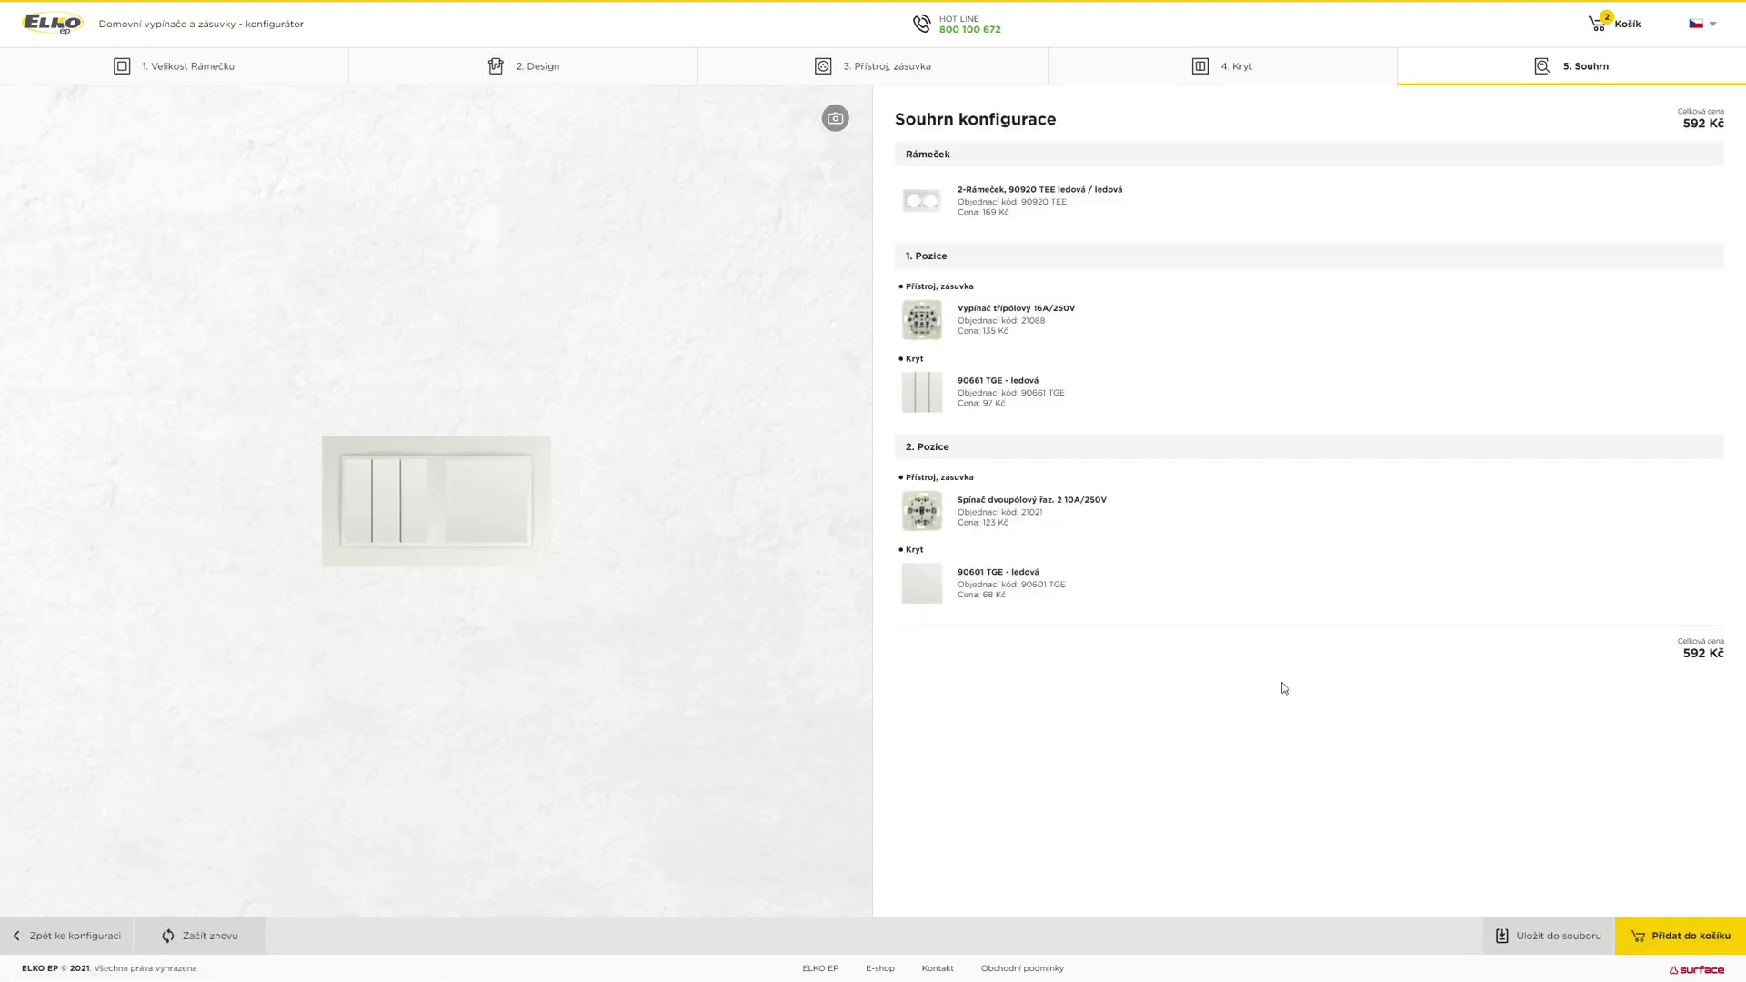
{"action": "left_click", "coordinate": [1683, 943]}
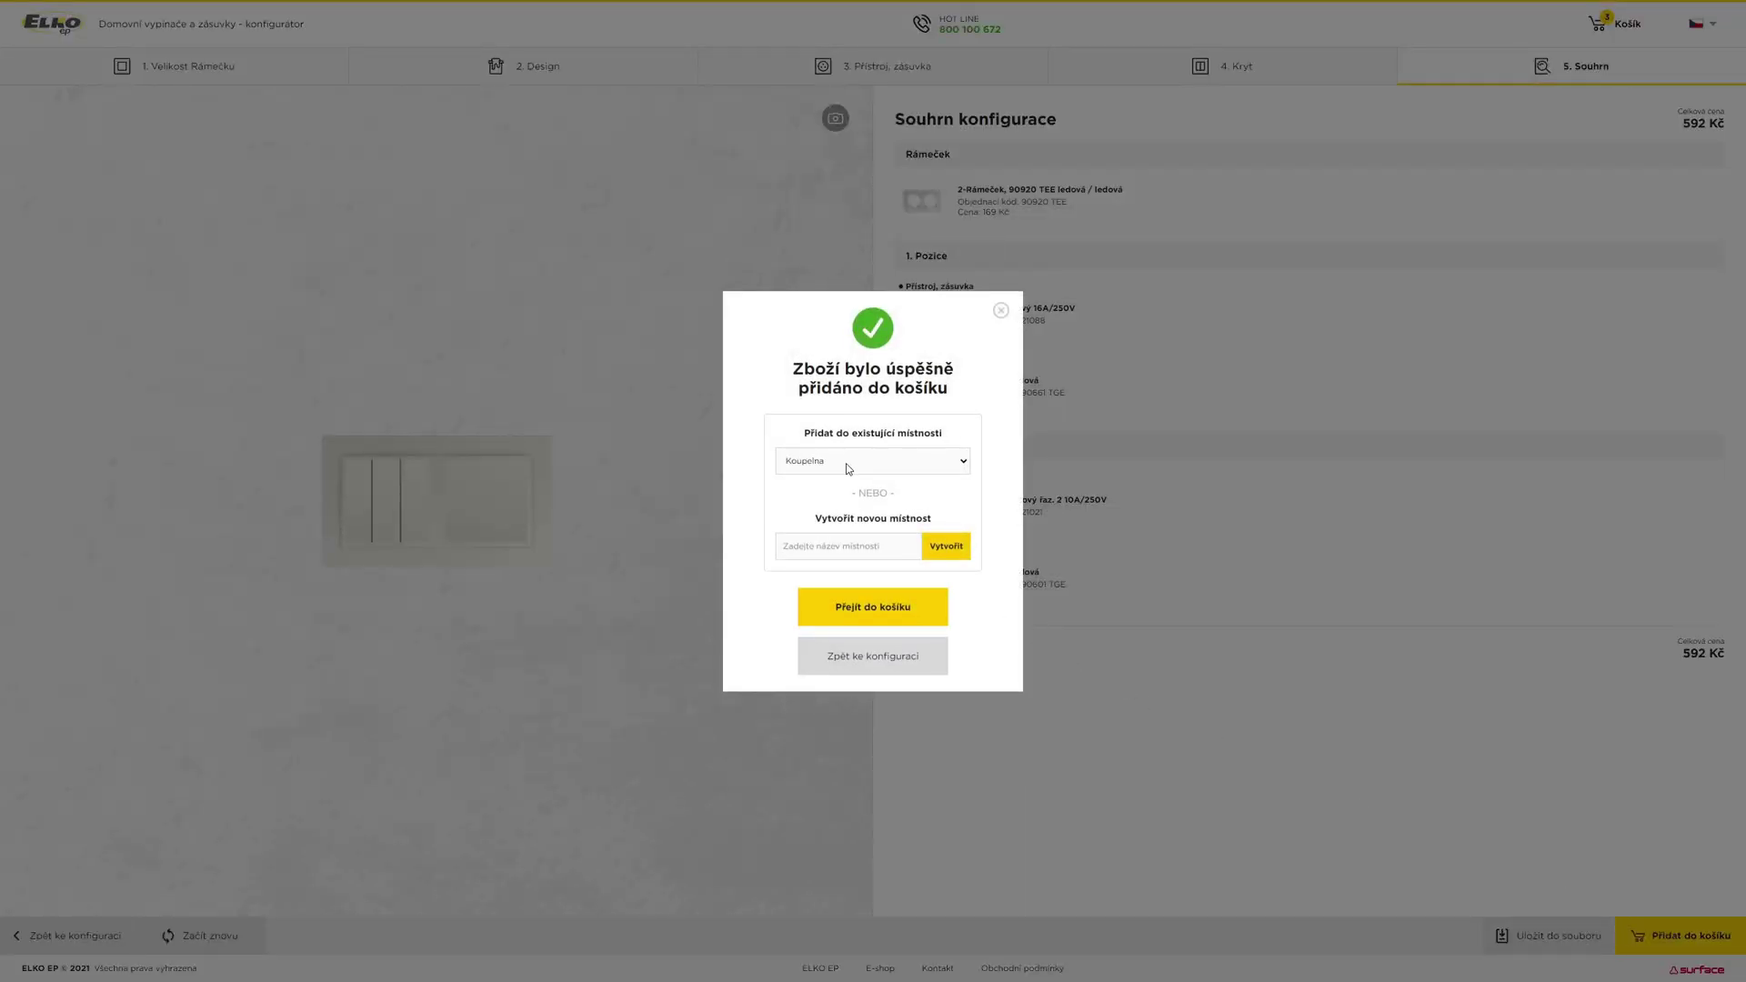
{"action": "left_click", "coordinate": [871, 612]}
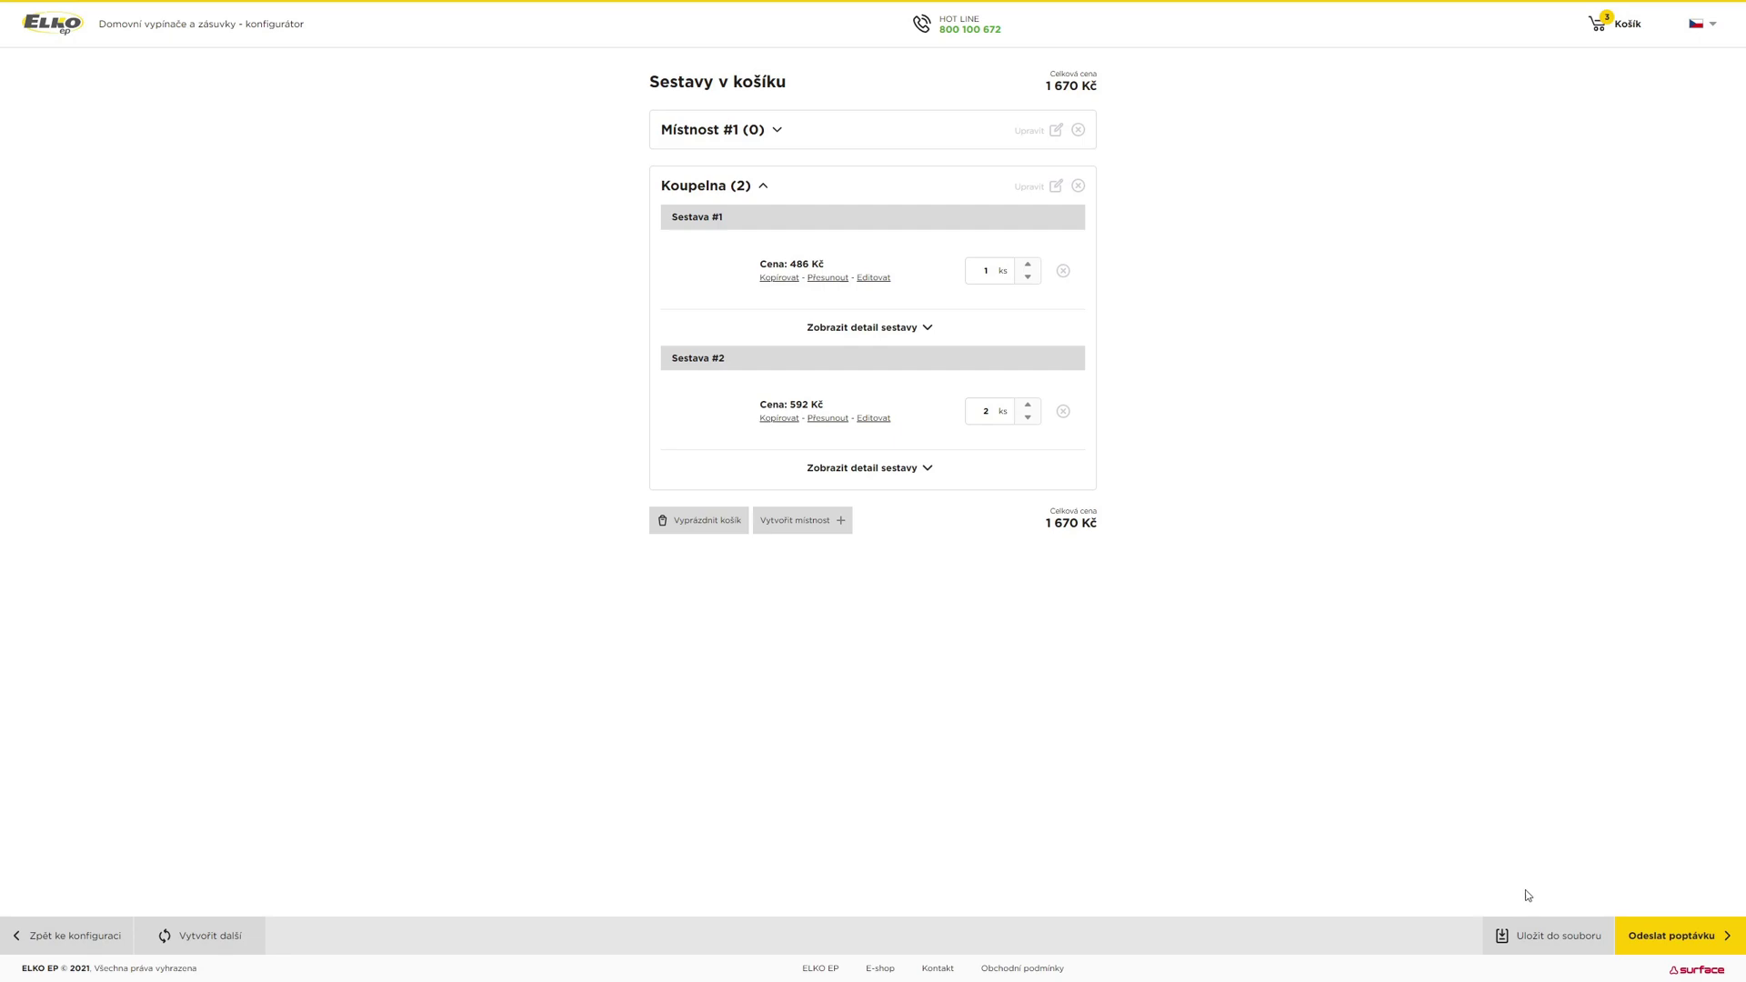
Check the file formats available for saving the cart configuration, without downloading a file
{"action": "left_click", "coordinate": [1548, 941]}
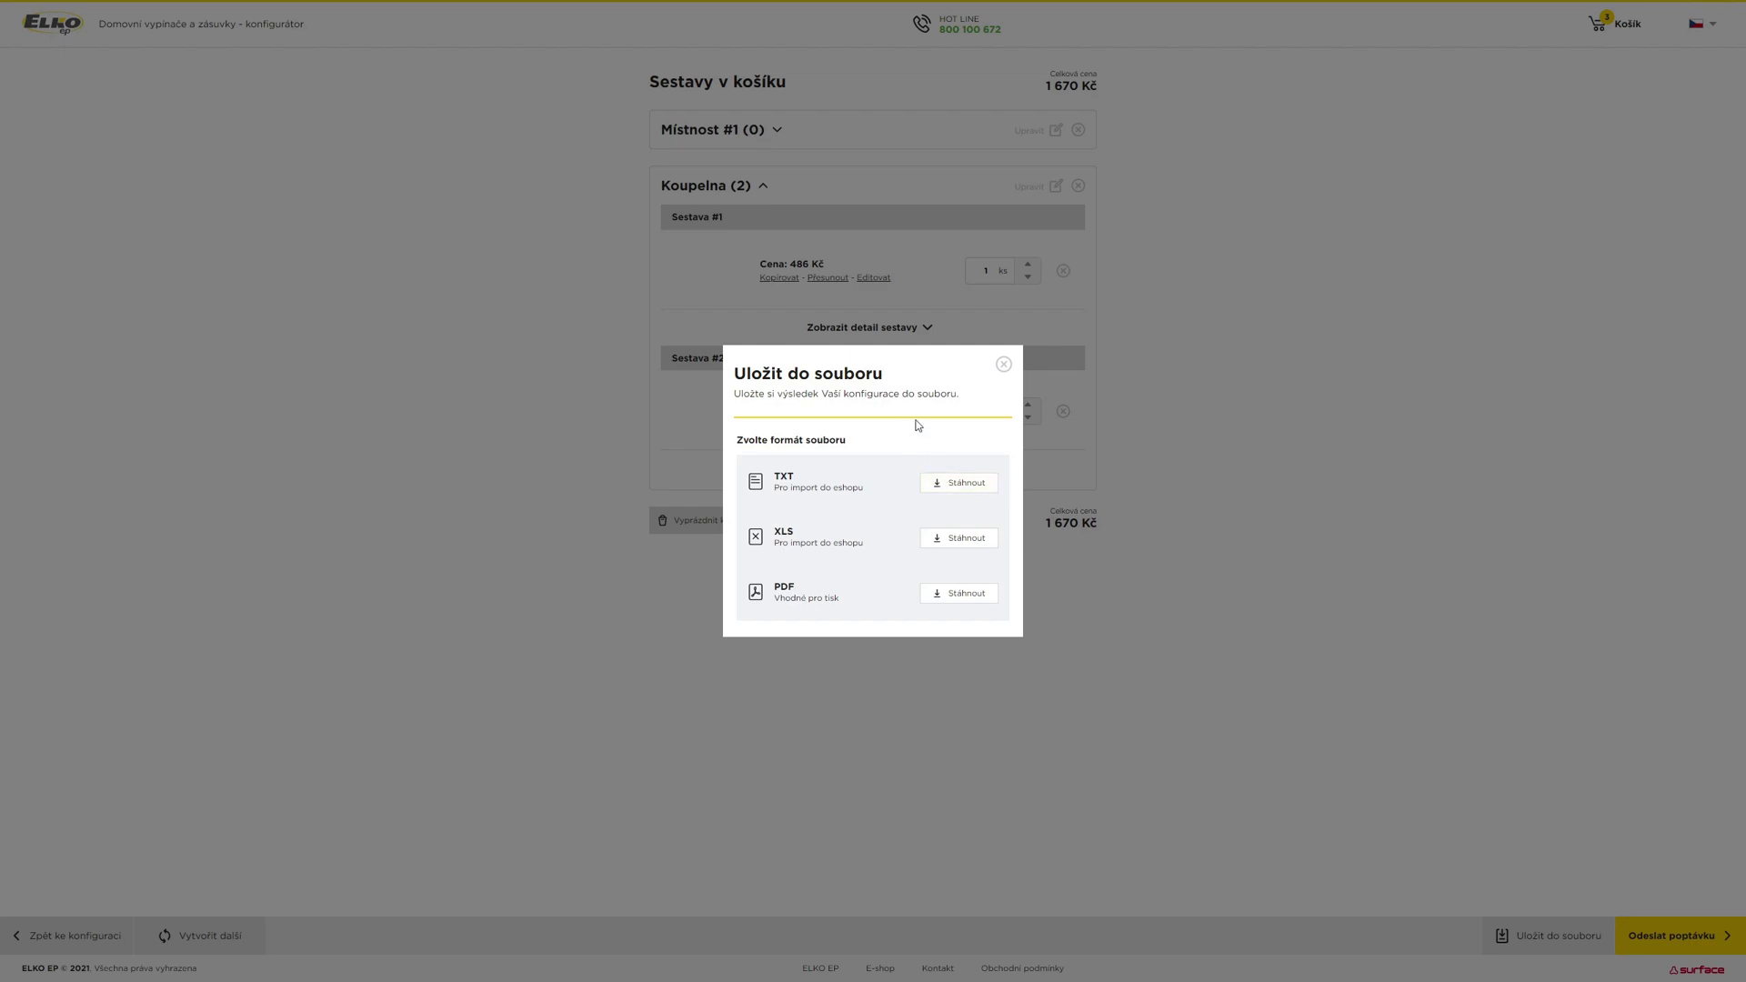
{"action": "left_click", "coordinate": [1003, 364]}
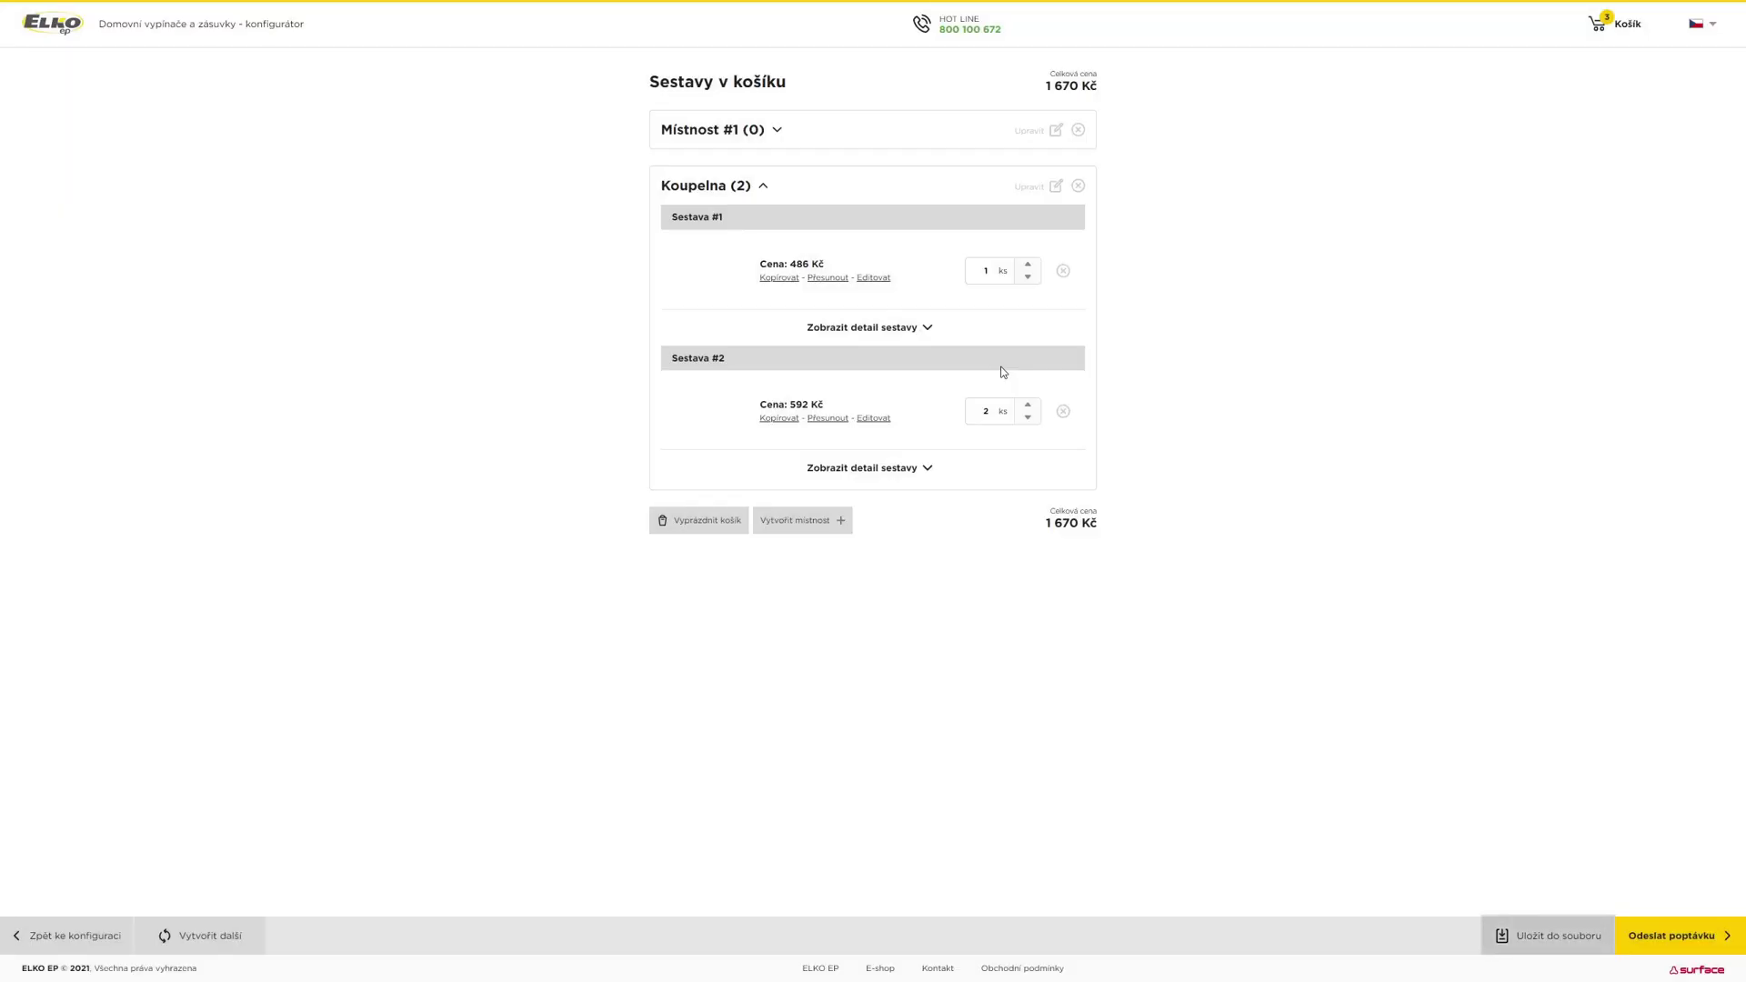
Send an inquiry for the assemblies in the cart, entering the contact e-mail and agreeing to the terms and conditions
{"action": "left_click", "coordinate": [1678, 938]}
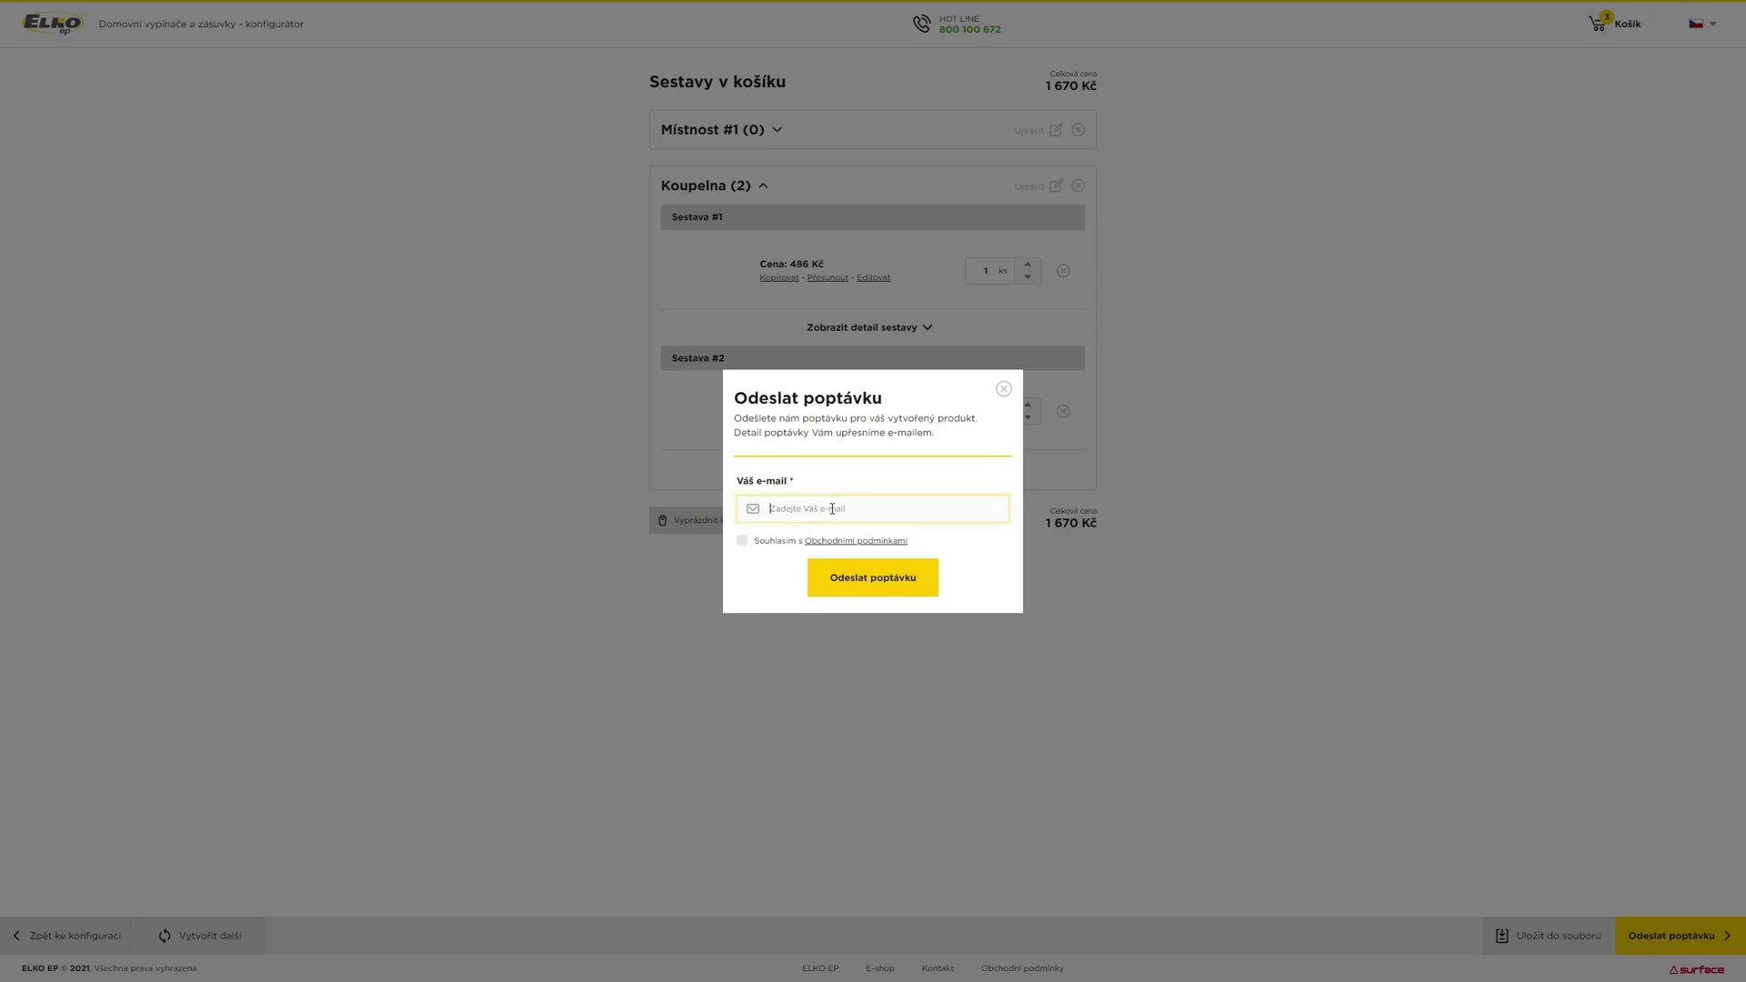
{"action": "type", "text": "example@mail.com"}
{"action": "left_click", "coordinate": [742, 541]}
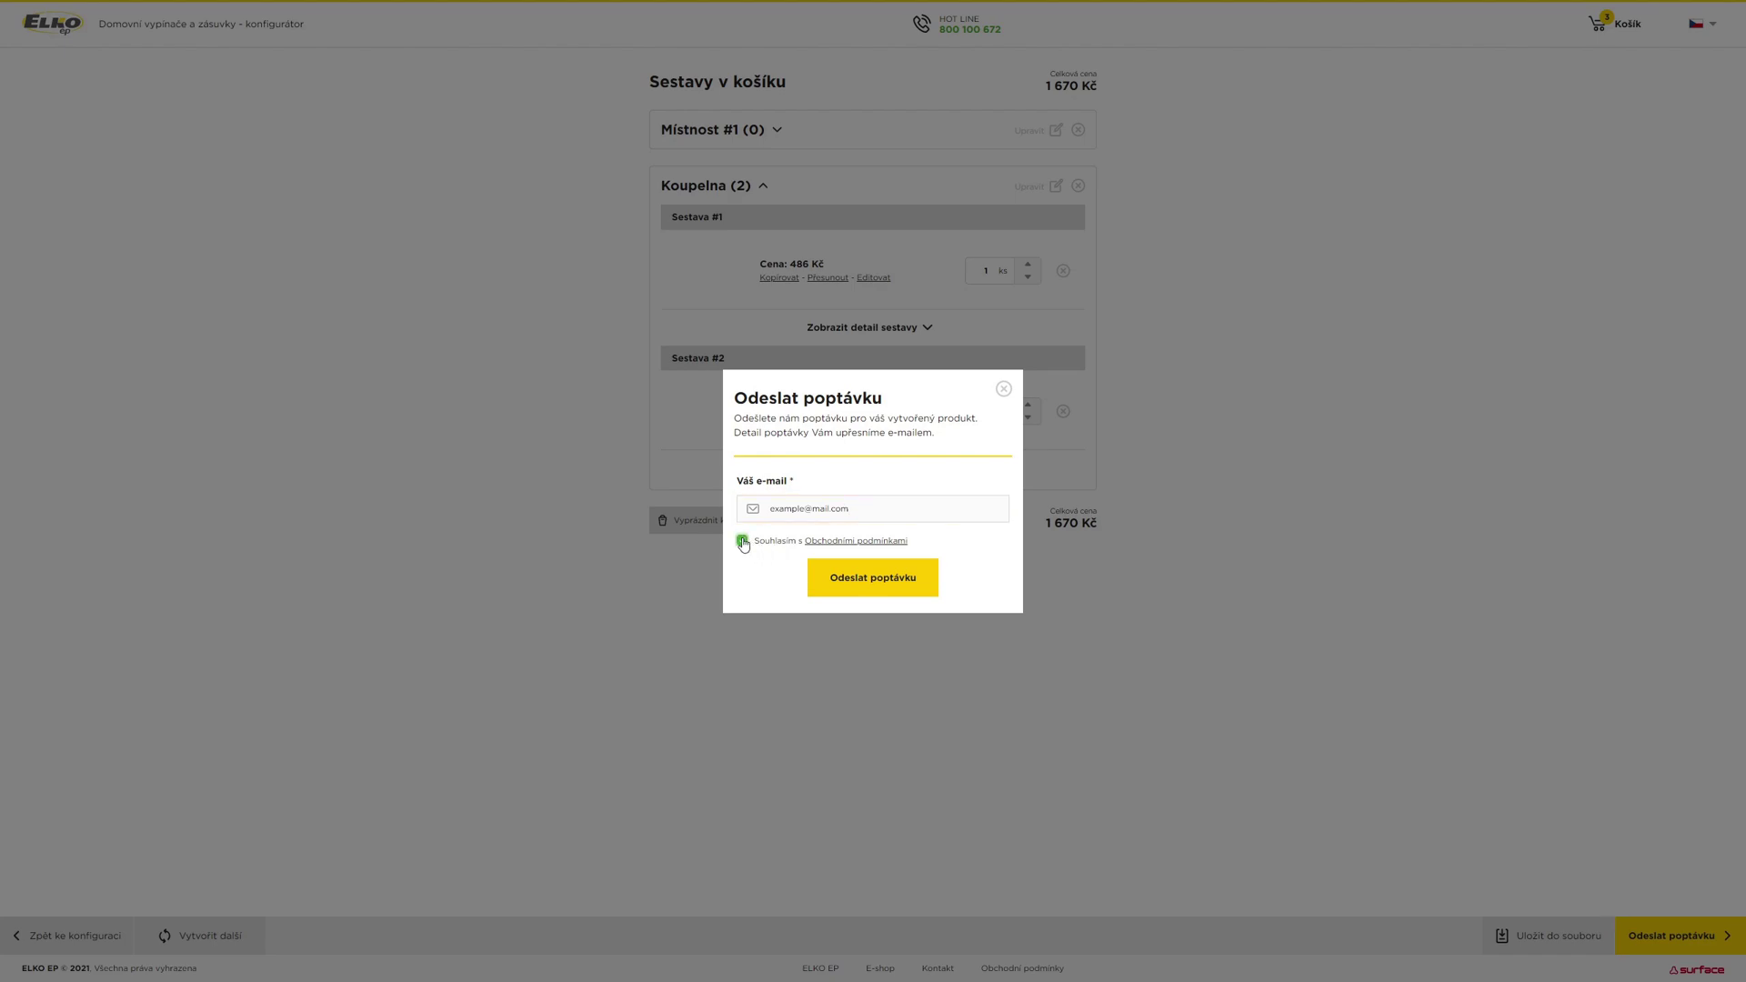
{"action": "left_click", "coordinate": [854, 582]}
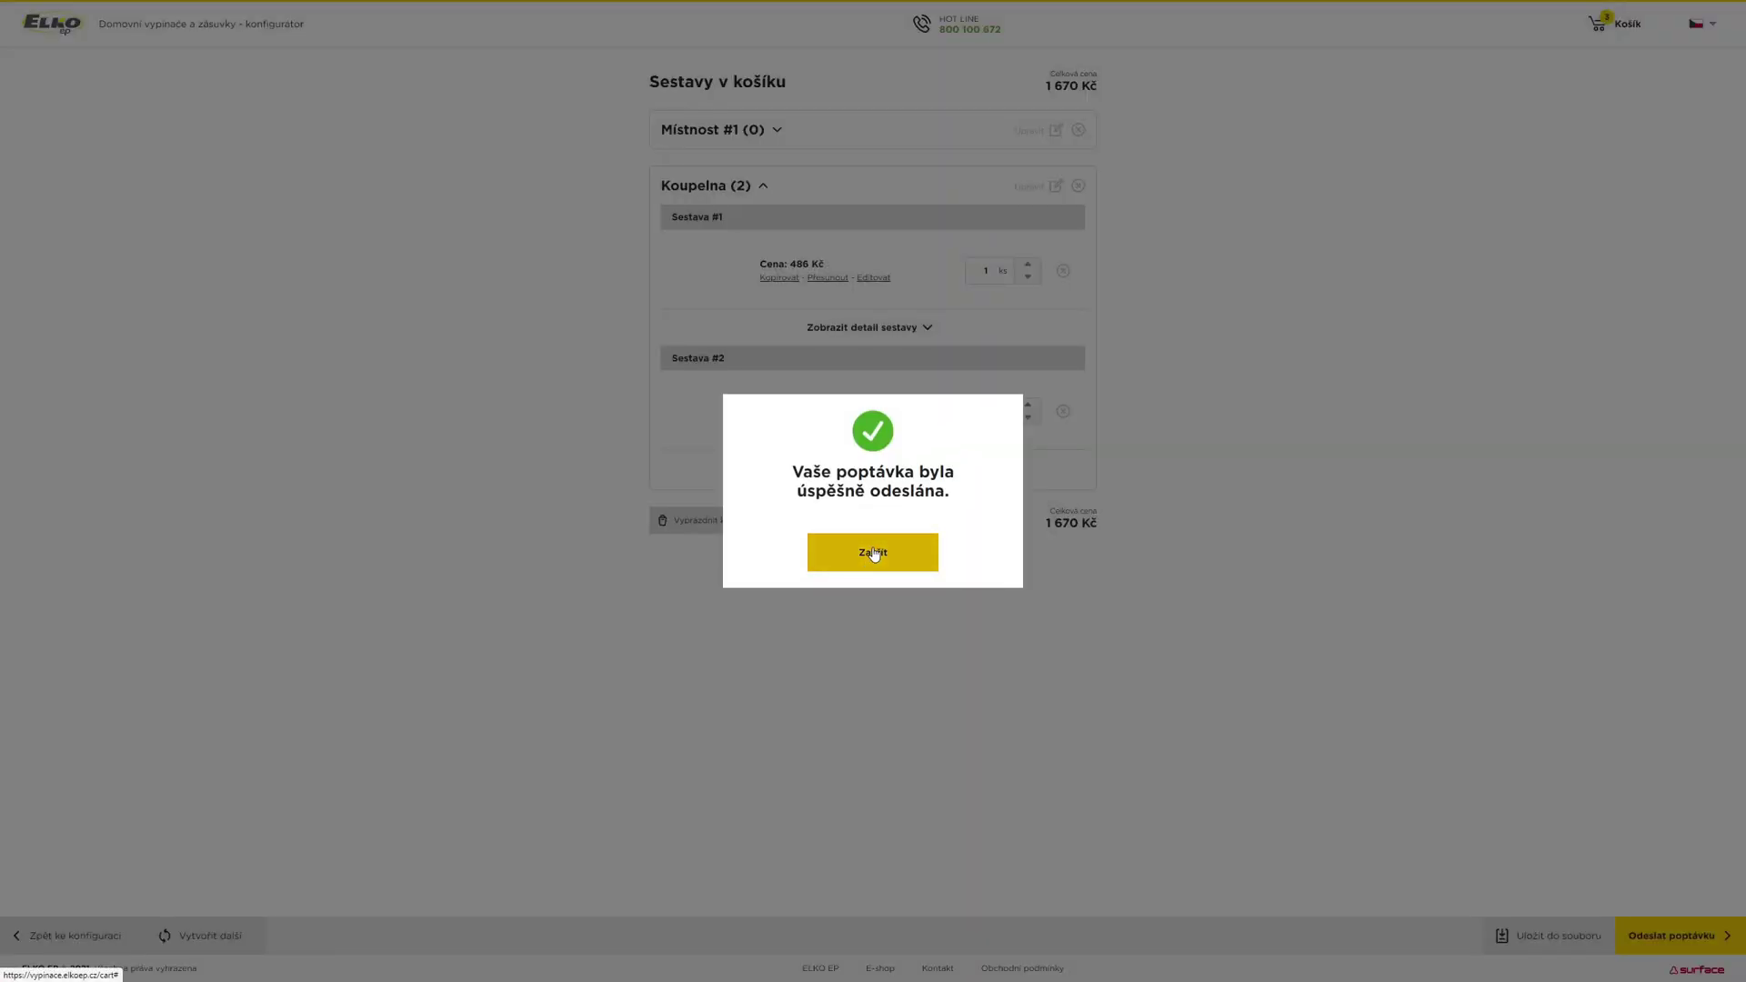
{"action": "left_click", "coordinate": [873, 554]}
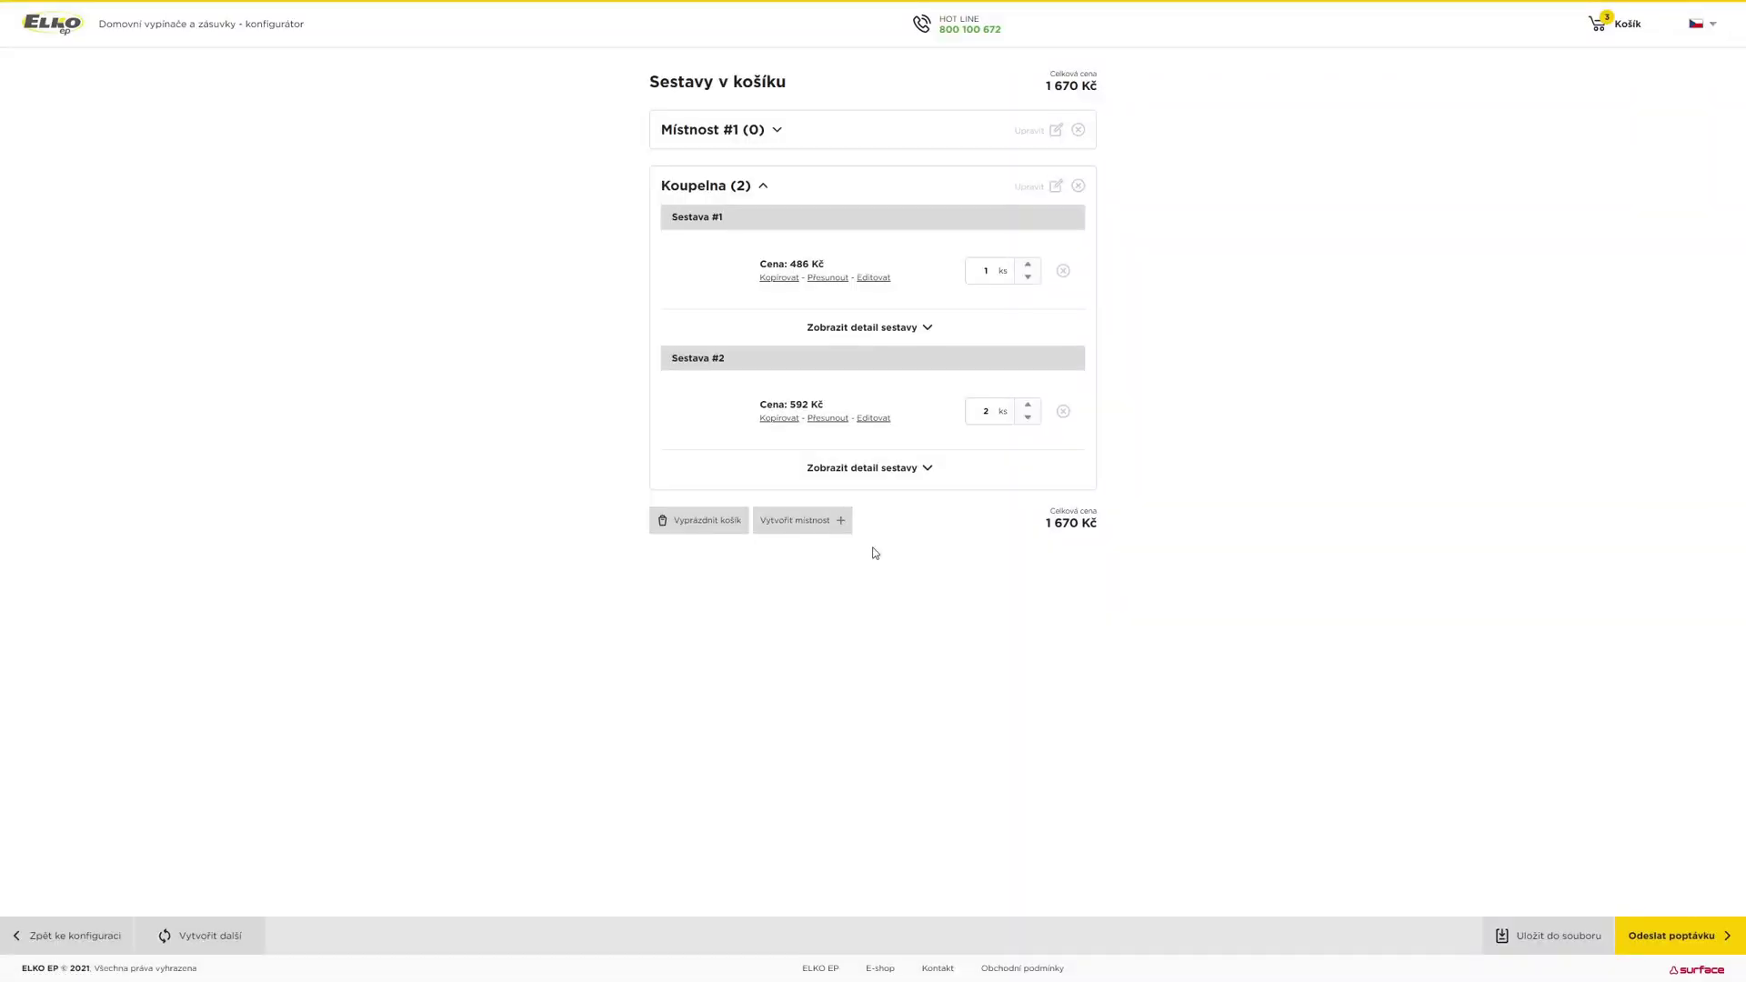